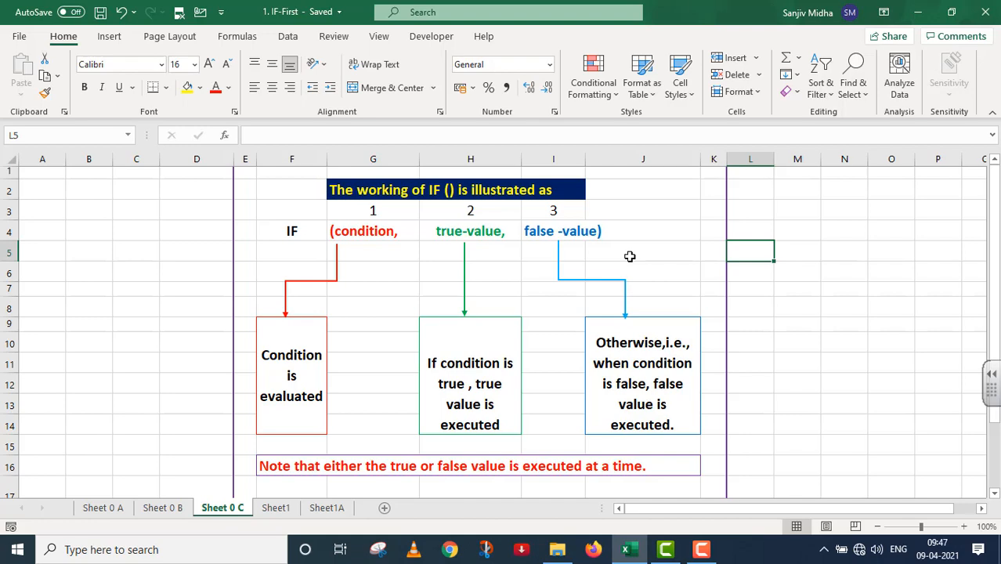
# - On Sheet1A, enter the marks obtained for students S1 to S6 as 54, 35, 40, 28, 90 and 39
pyautogui.click(340, 509)
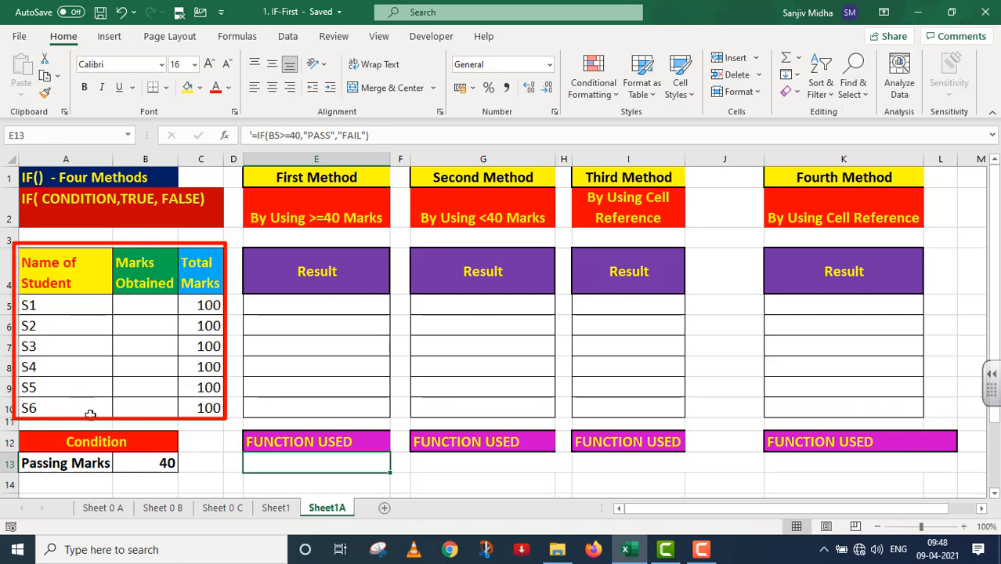
pyautogui.click(147, 308)
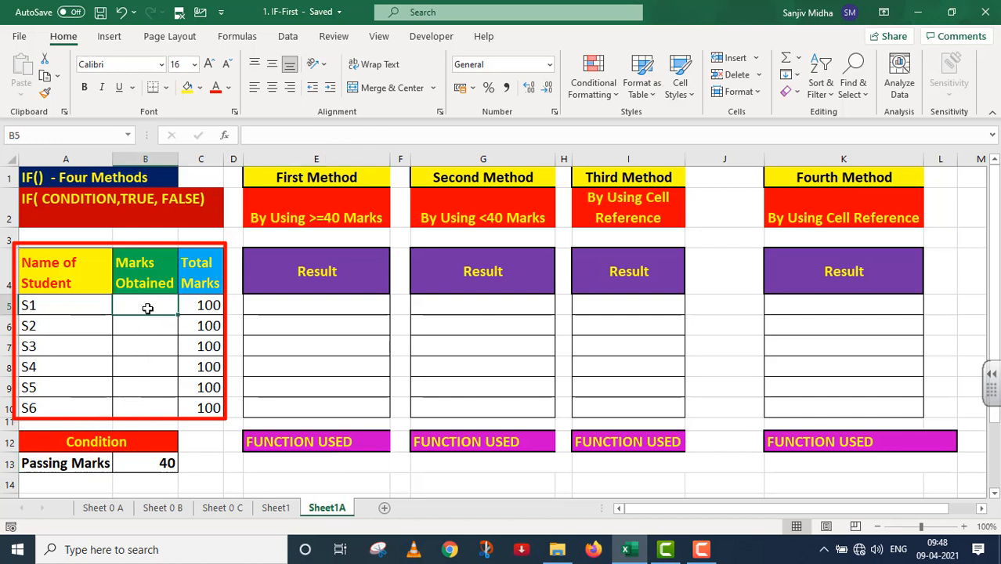
pyautogui.write('54')
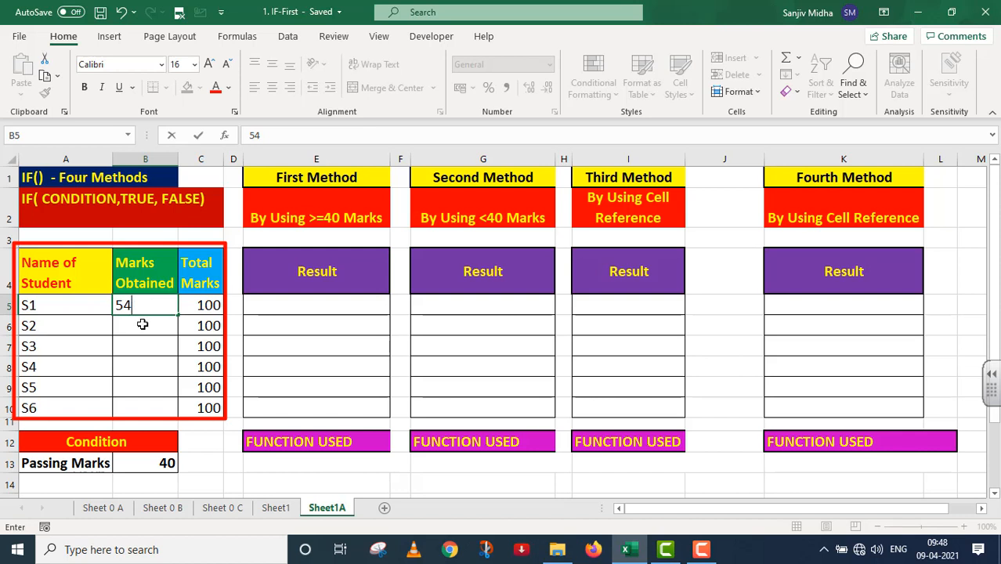
pyautogui.press('Return')
pyautogui.write('35')
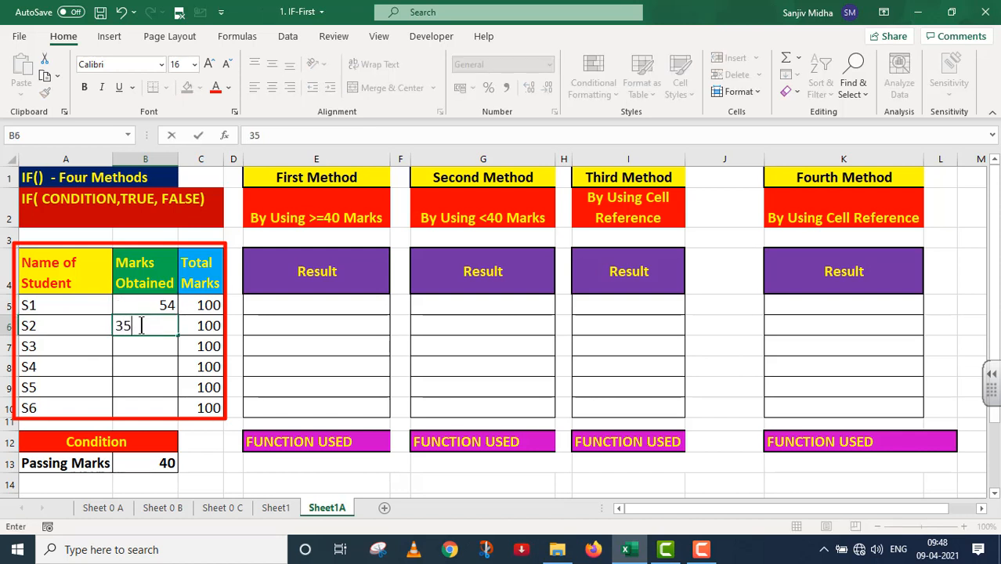
pyautogui.press('Return')
pyautogui.write('40')
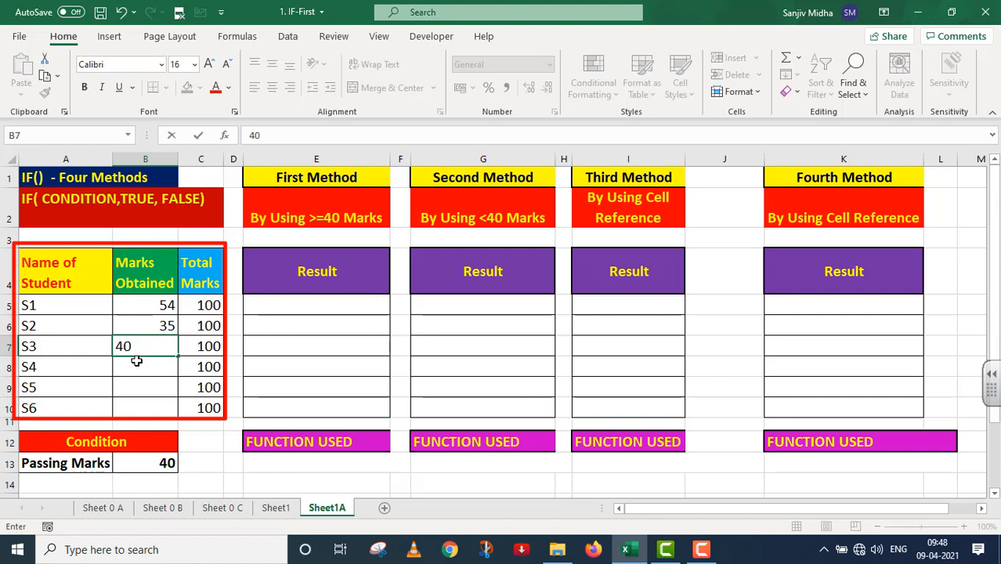
pyautogui.press('Return')
pyautogui.write('2')
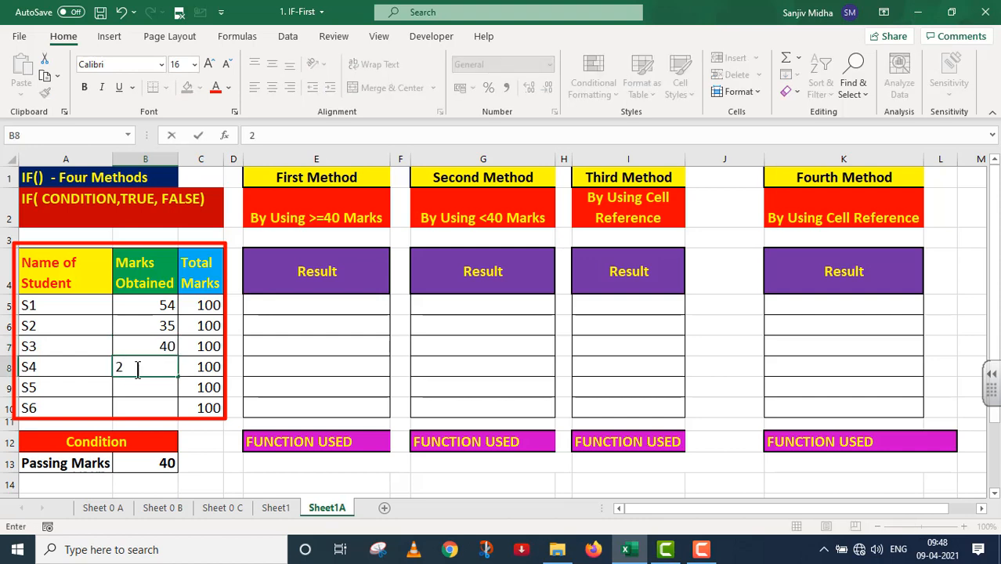
pyautogui.write('8')
pyautogui.press('Return')
pyautogui.write('90')
pyautogui.press('Return')
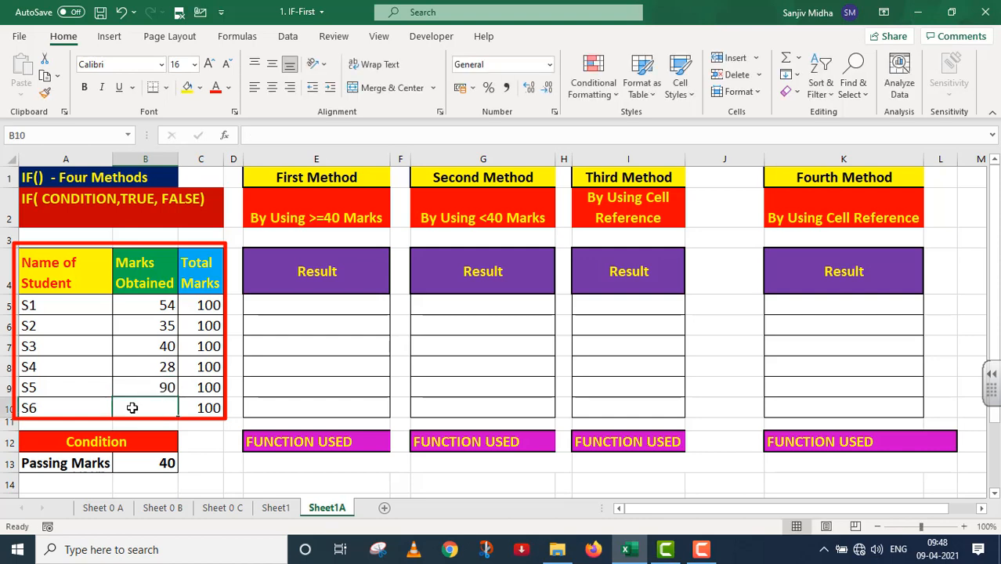
pyautogui.write('39')
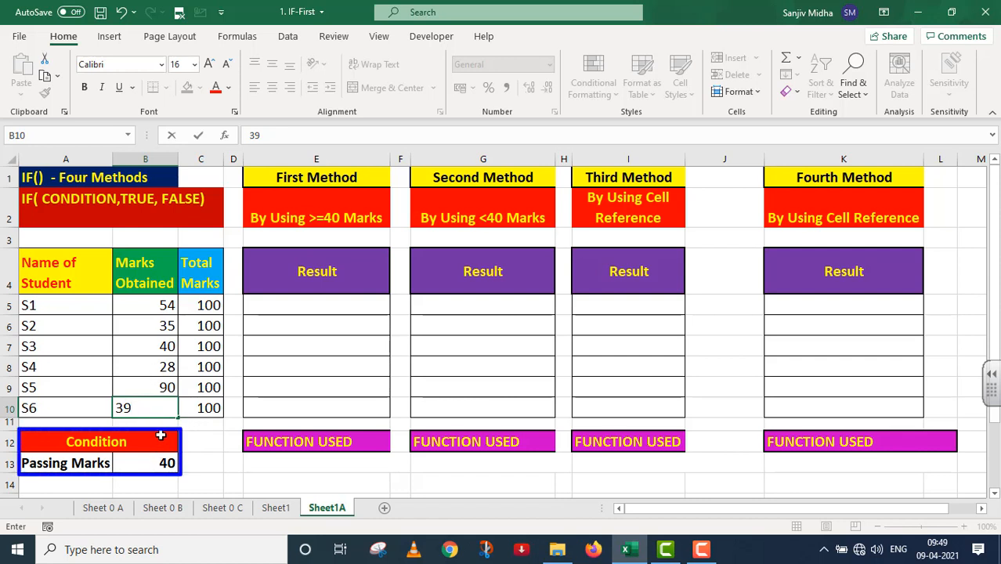
pyautogui.click(149, 468)
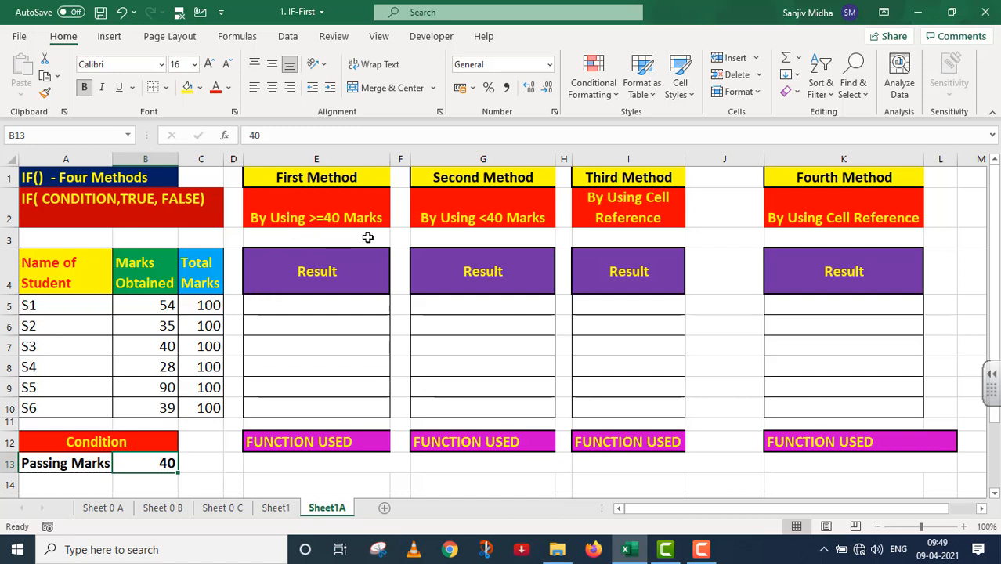
# - Enter the formula =IF(B5>=40,"PASS","FAIL") as S1's result under First Method in cell E5
pyautogui.click(269, 304)
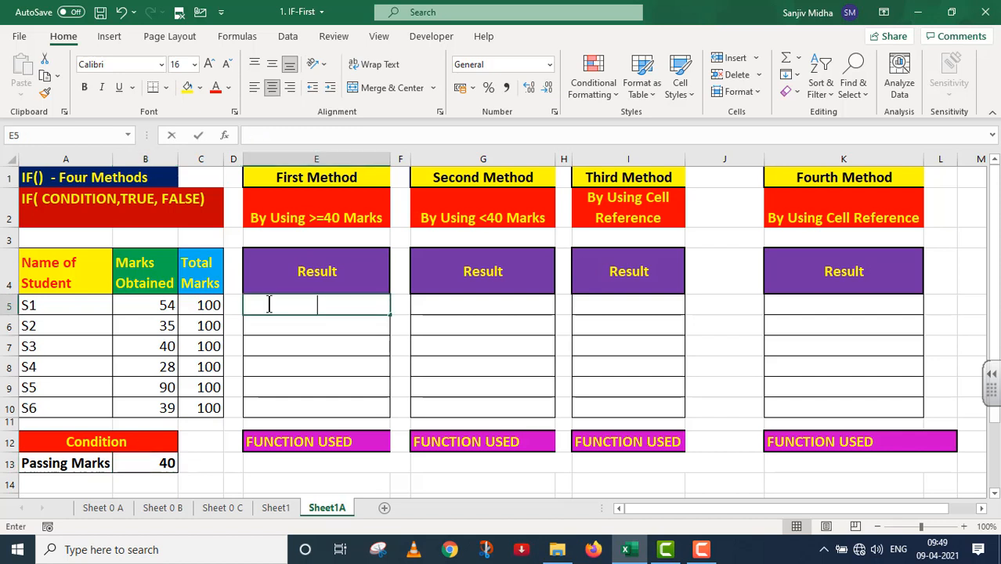
pyautogui.doubleClick(269, 304)
pyautogui.write('=')
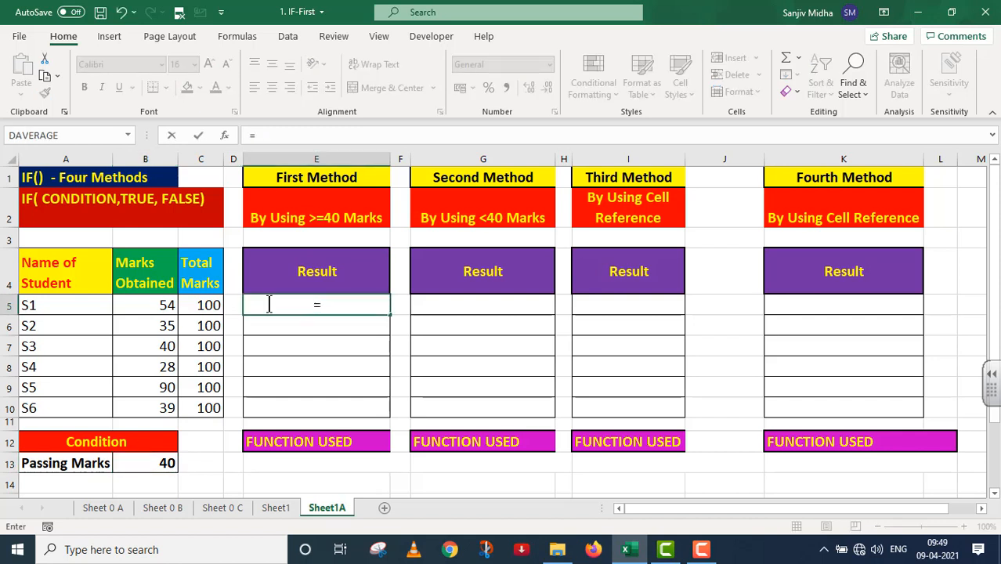
pyautogui.write('IF(')
pyautogui.click(161, 305)
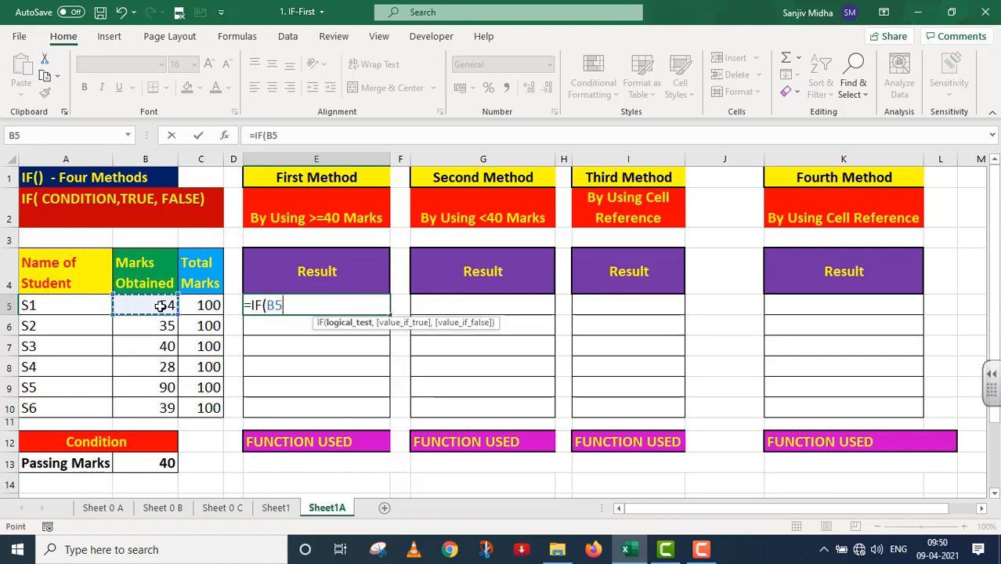
pyautogui.write('>')
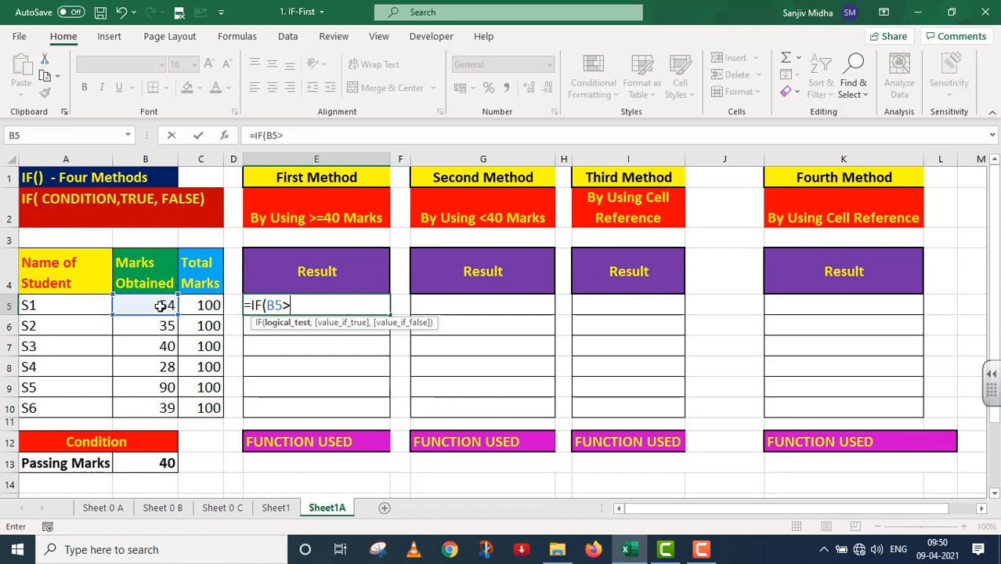
pyautogui.write('=40,')
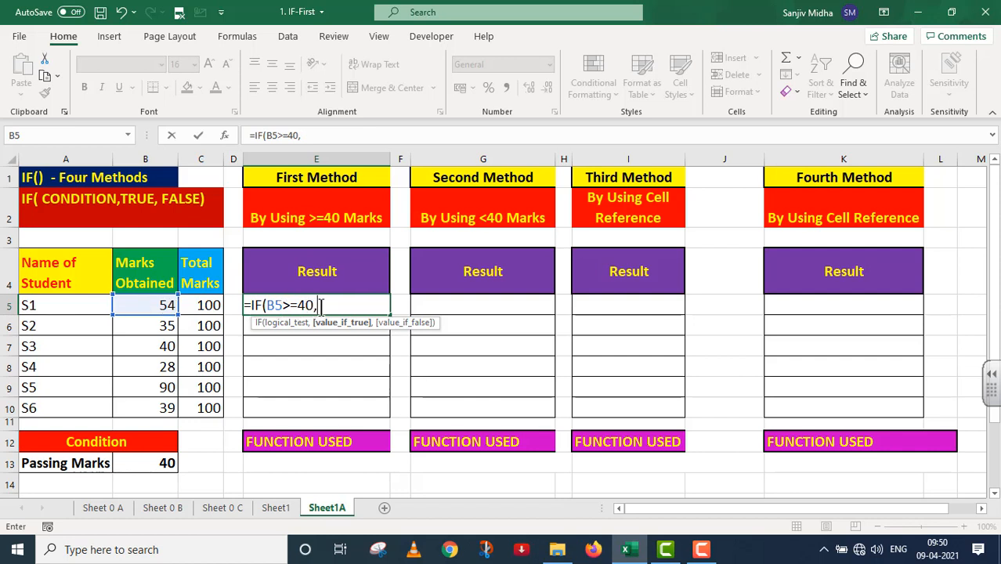
pyautogui.write('"PASS",')
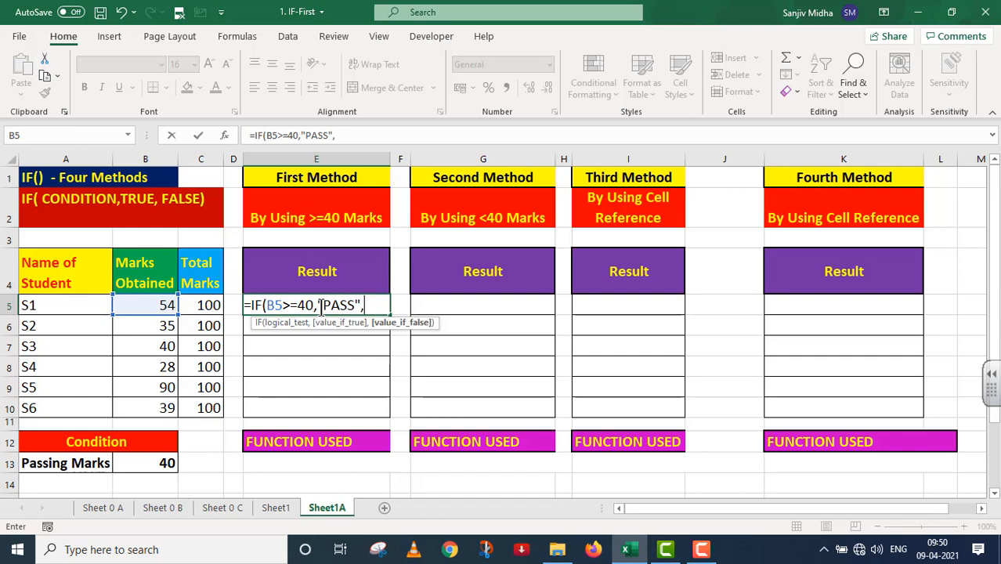
pyautogui.write('"FAIL"')
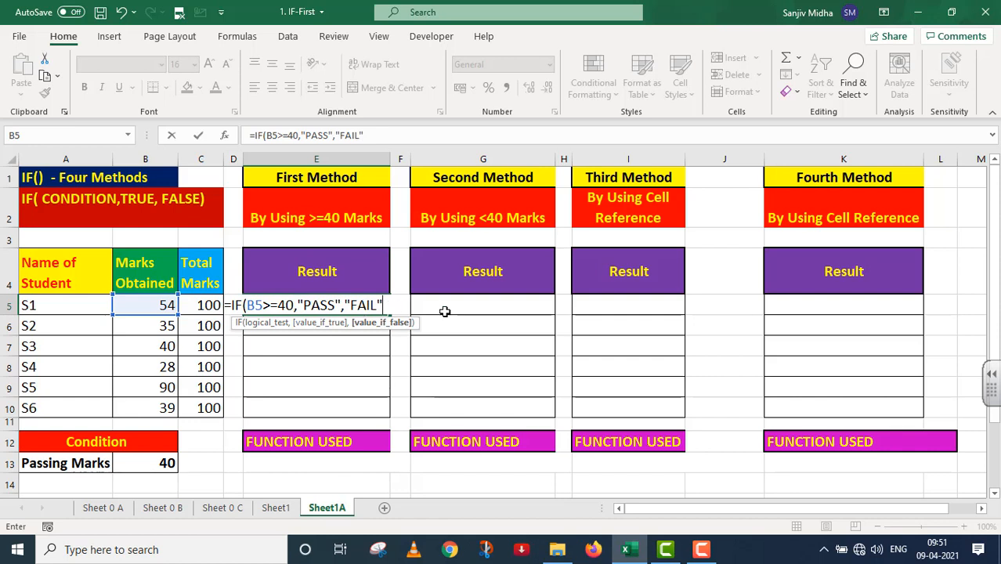
pyautogui.write(')')
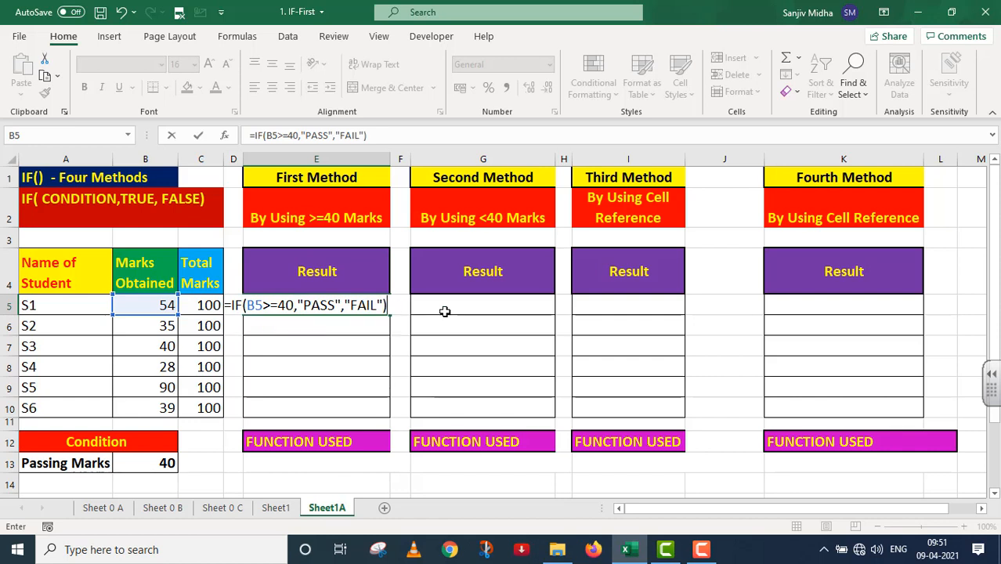
pyautogui.press('Return')
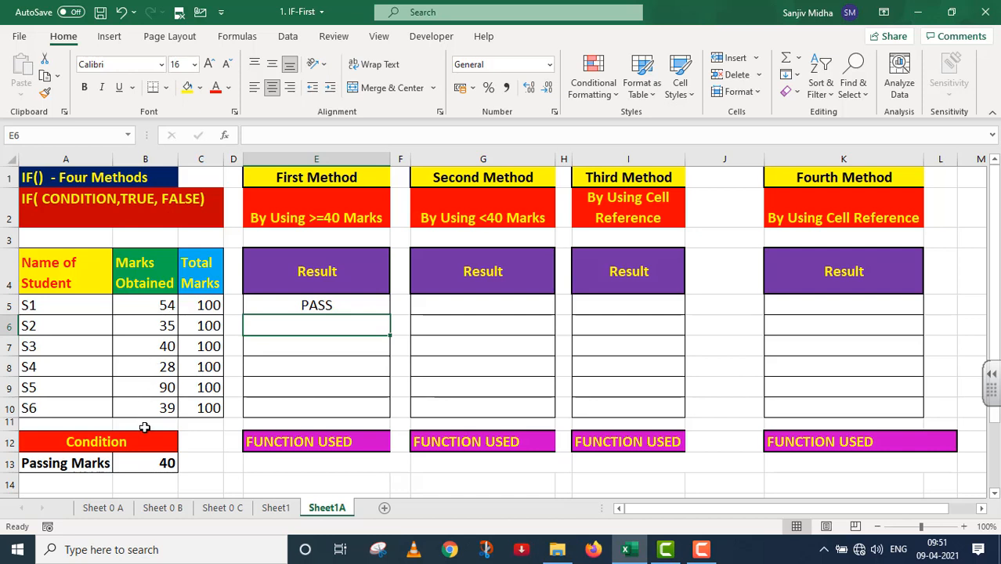
# - Fill the First Method formula from E5 down to E6 for S2 and review the copied formula
pyautogui.click(292, 305)
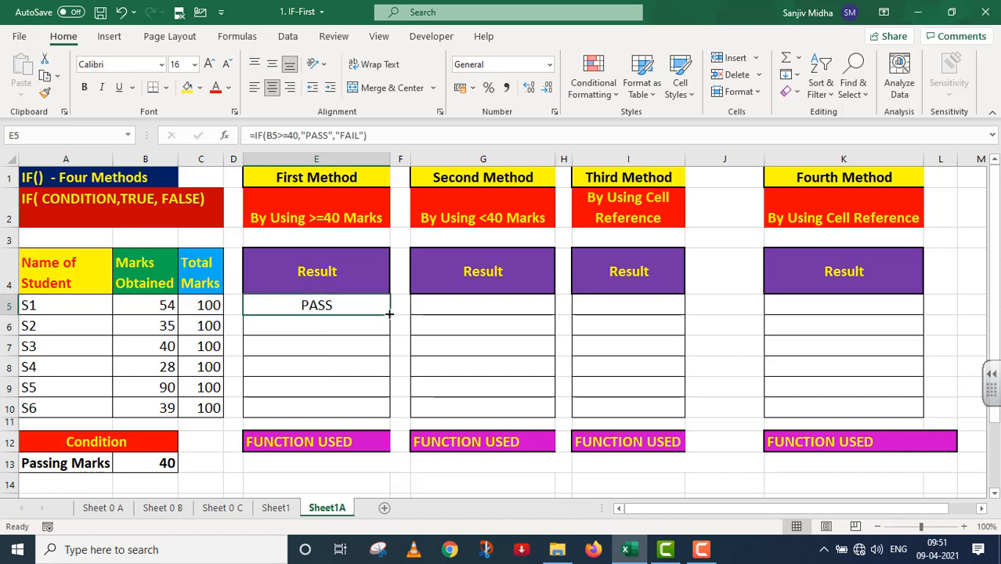
pyautogui.moveTo(389, 314); pyautogui.dragTo(388, 332)
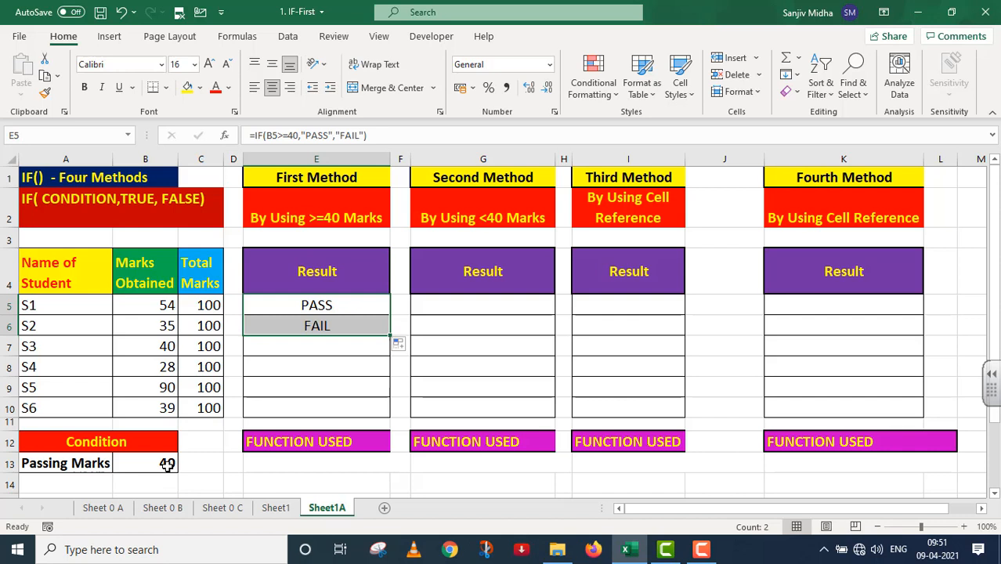
pyautogui.doubleClick(286, 322)
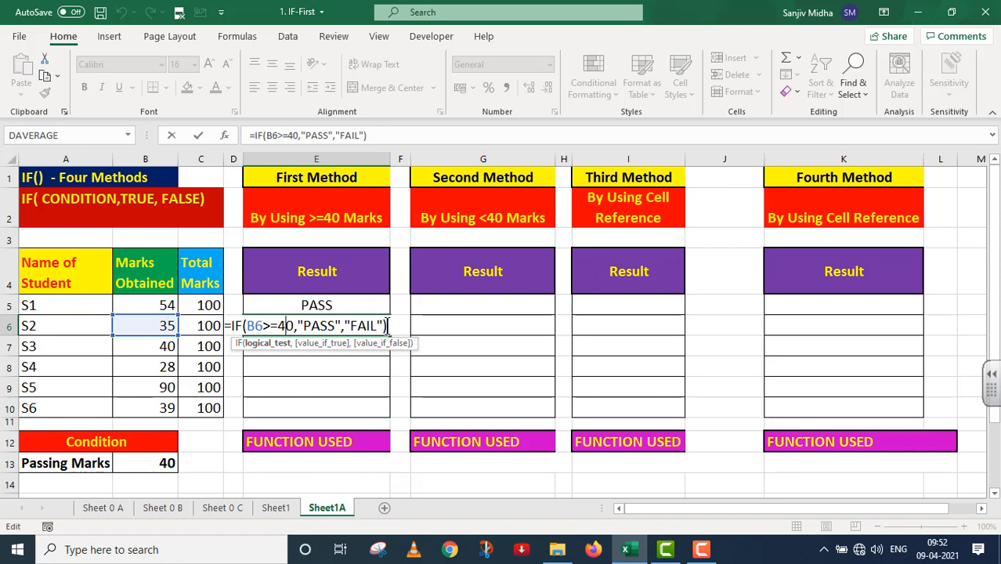
pyautogui.press('Return')
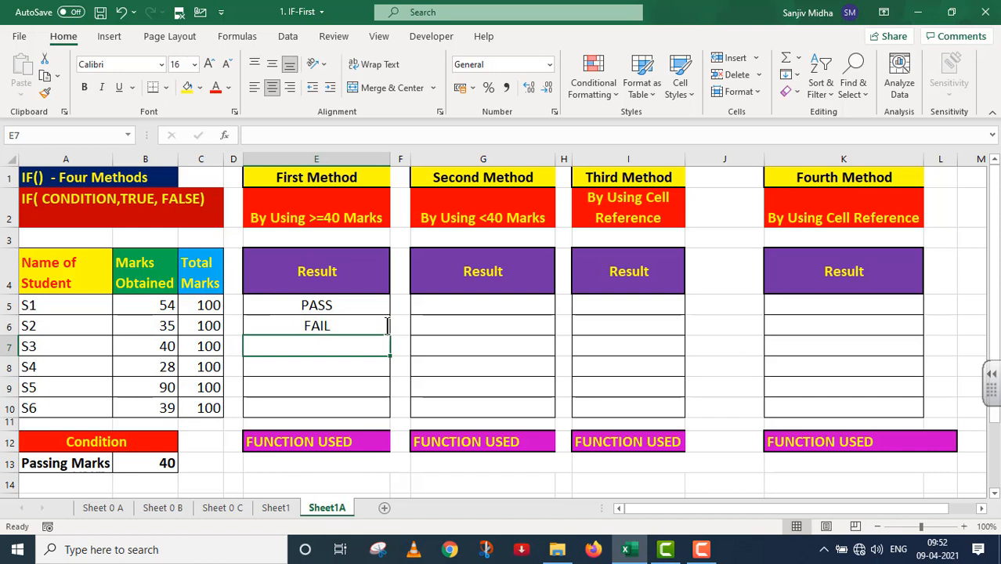
# - Extend the First Method formula from E6 to E7 for S3 and check its cell reference
pyautogui.click(338, 324)
pyautogui.moveTo(389, 335); pyautogui.dragTo(376, 354)
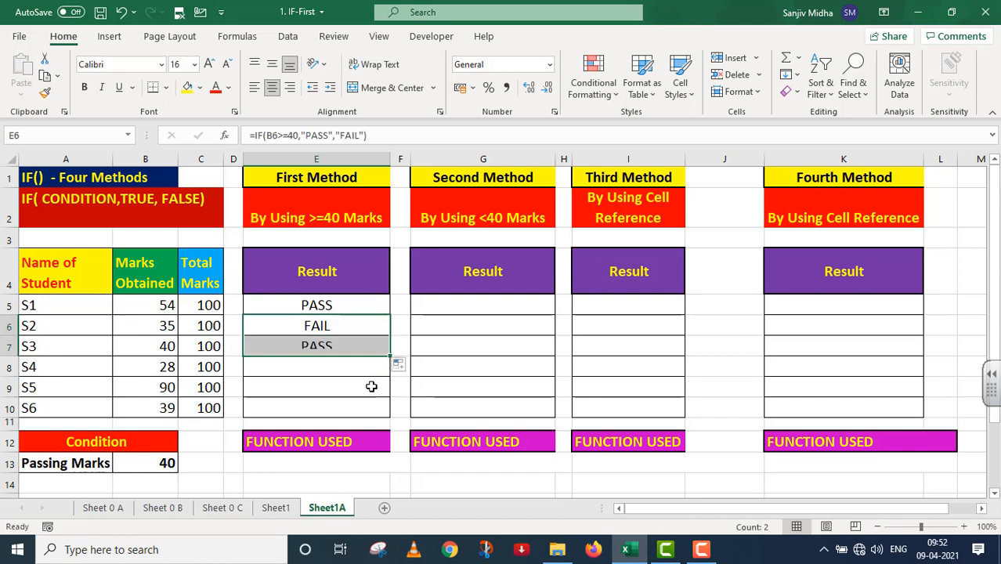
pyautogui.doubleClick(348, 345)
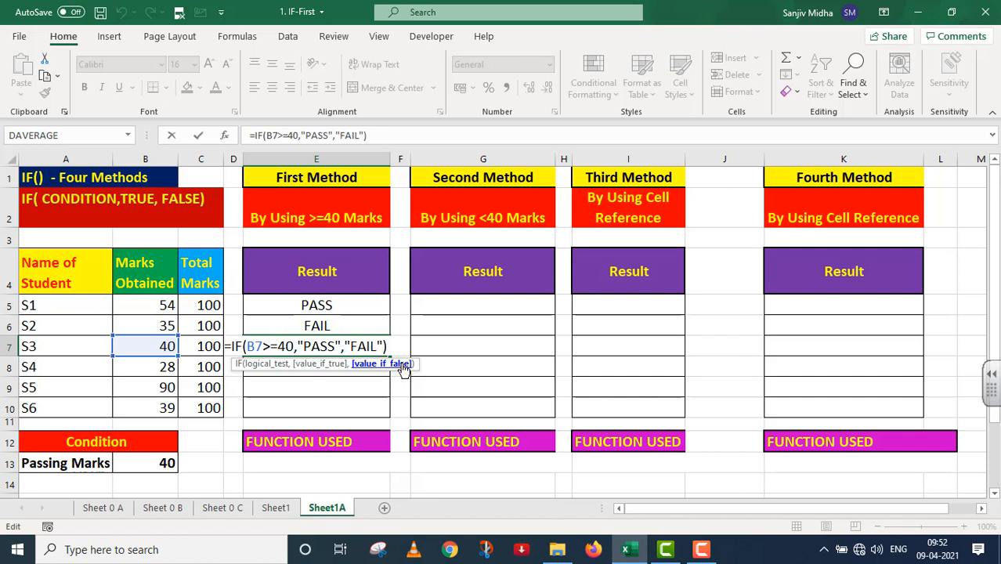
pyautogui.press('Return')
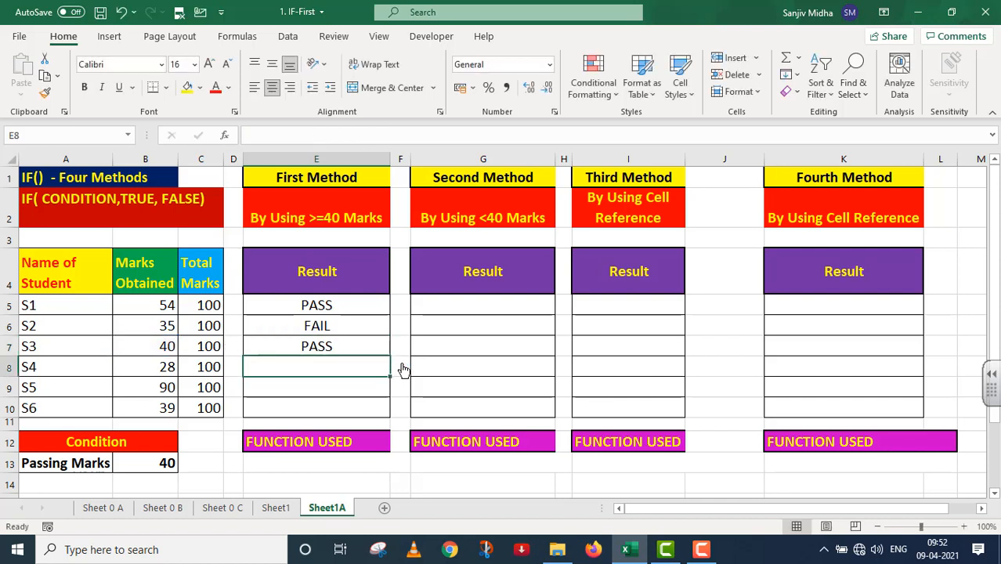
# - Fill the First Method formula from E7 into E8 for S4 and inspect the copied formula
pyautogui.click(334, 343)
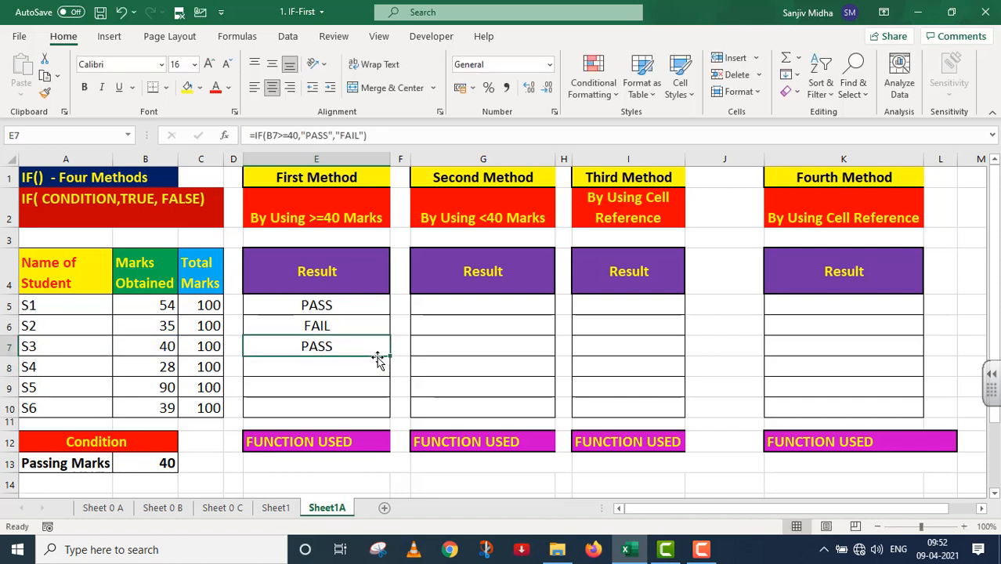
pyautogui.moveTo(389, 356)
pyautogui.mouseDown()
pyautogui.moveTo(384, 394)
pyautogui.moveTo(388, 376)
pyautogui.mouseUp()
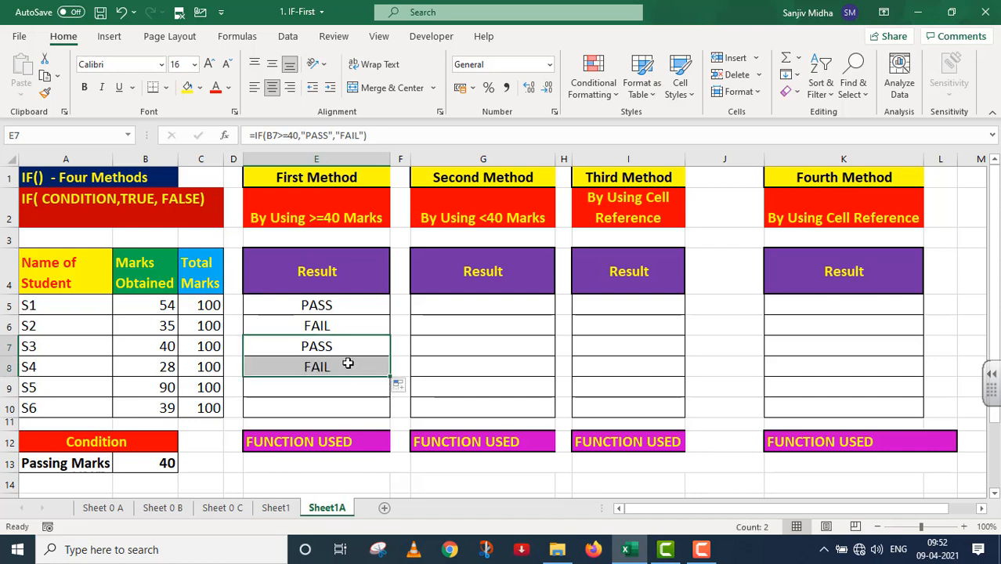
pyautogui.doubleClick(348, 365)
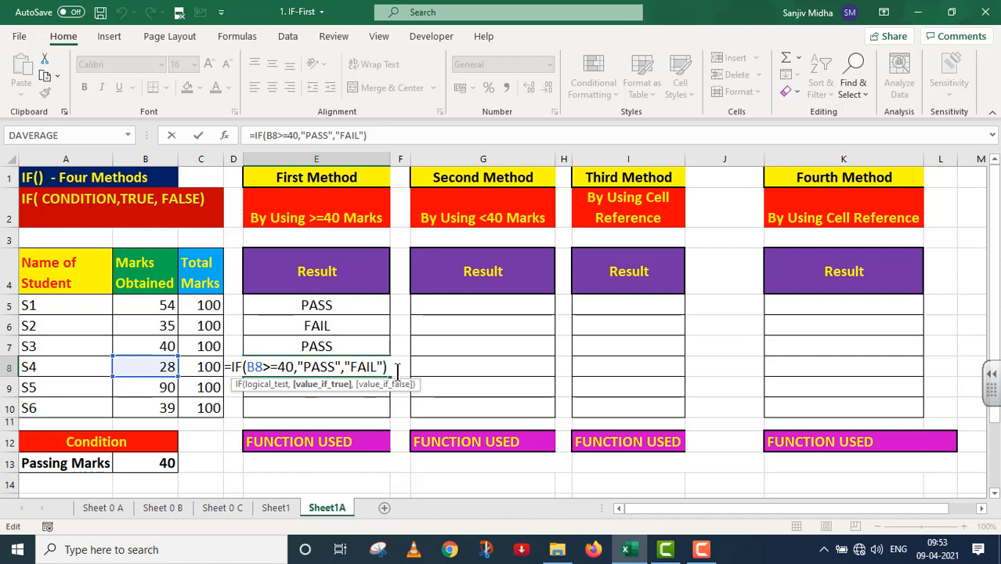
pyautogui.press('Return')
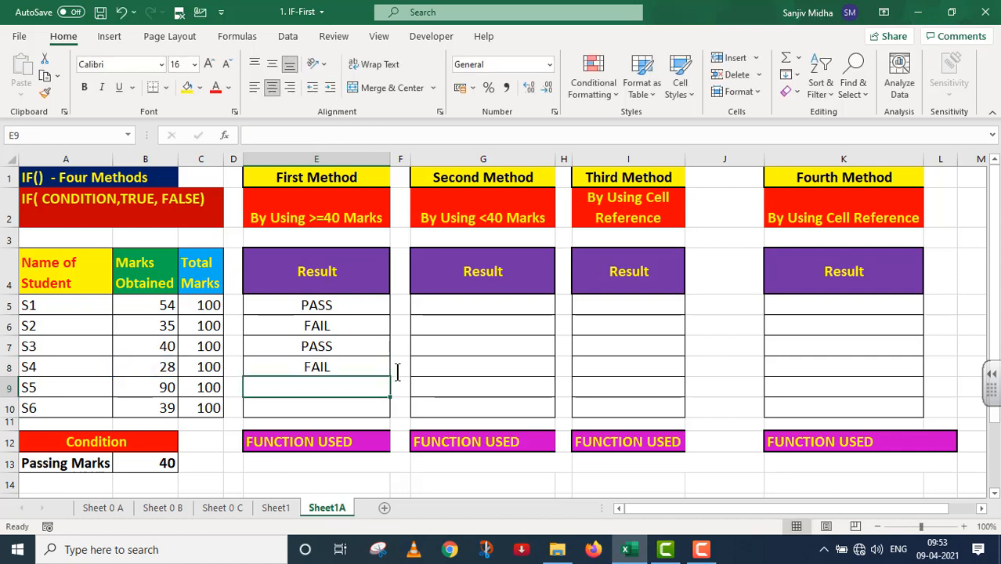
# - Copy the First Method formula from E8 down to E9 for S5 and review its condition
pyautogui.click(311, 367)
pyautogui.moveTo(390, 376); pyautogui.dragTo(384, 398)
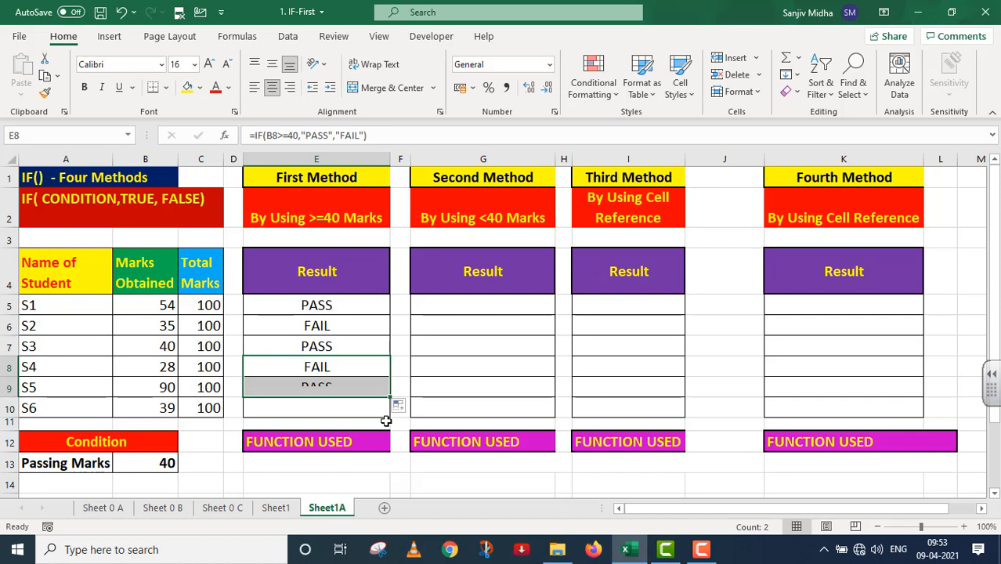
pyautogui.doubleClick(334, 384)
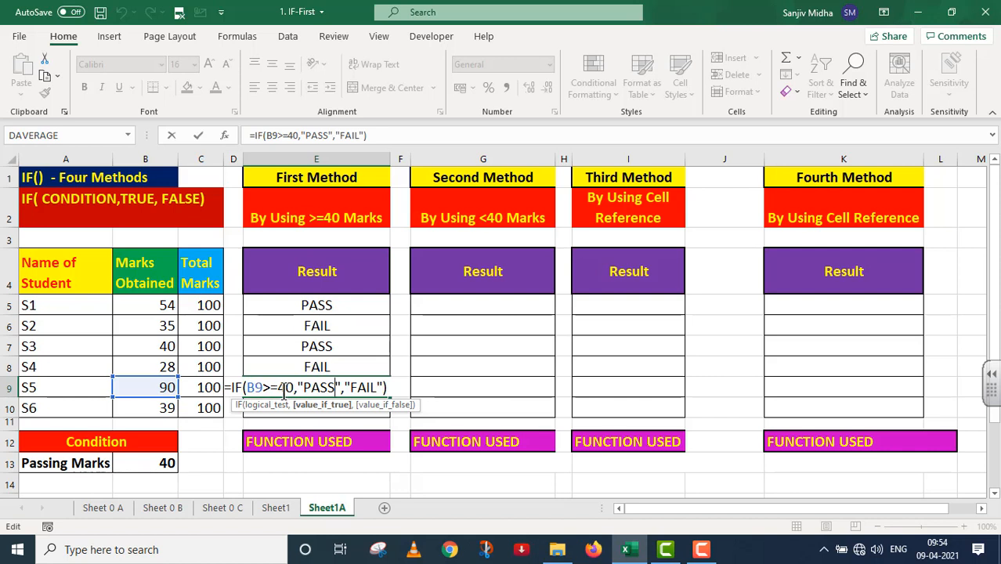
pyautogui.press('Return')
# - Fill the First Method formula from E9 down to E10 for S6 and examine the copied formula
pyautogui.click(345, 388)
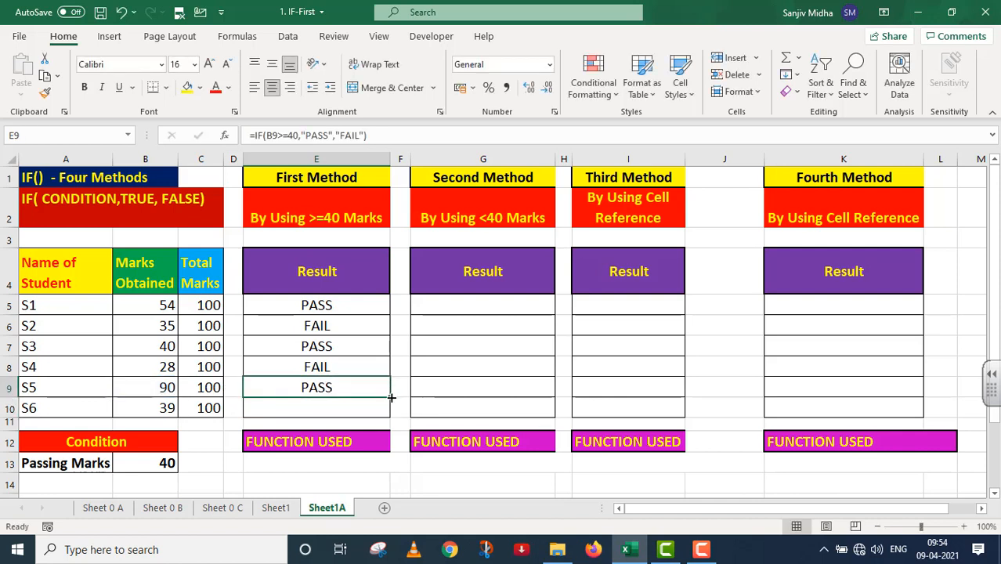
pyautogui.moveTo(389, 397); pyautogui.dragTo(391, 418)
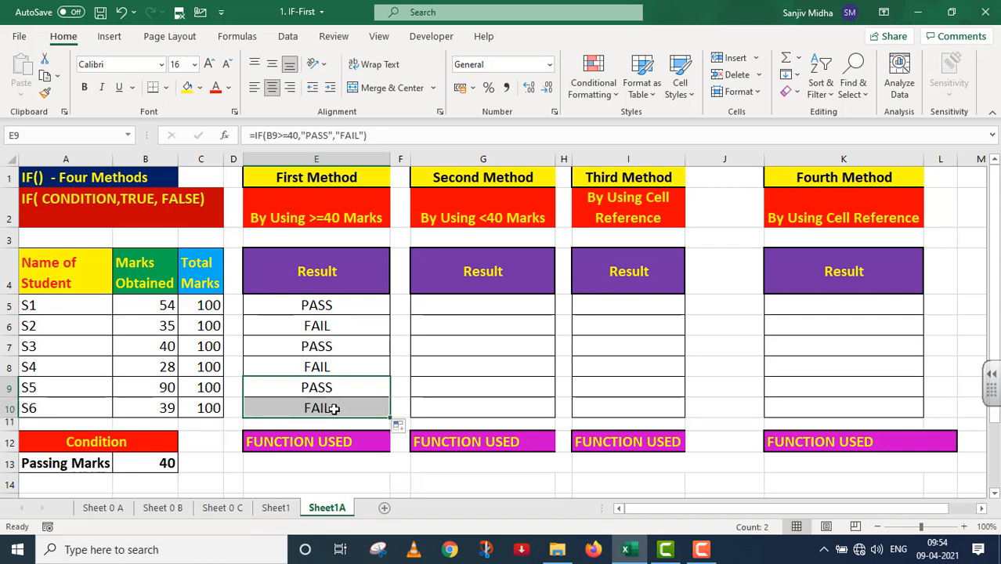
pyautogui.click(324, 408)
pyautogui.doubleClick(324, 408)
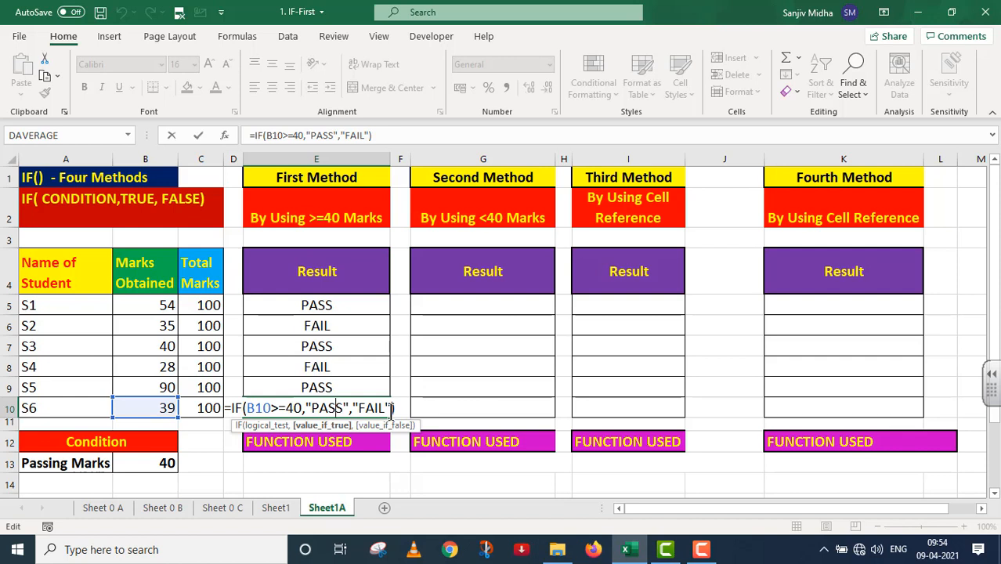
pyautogui.press('Return')
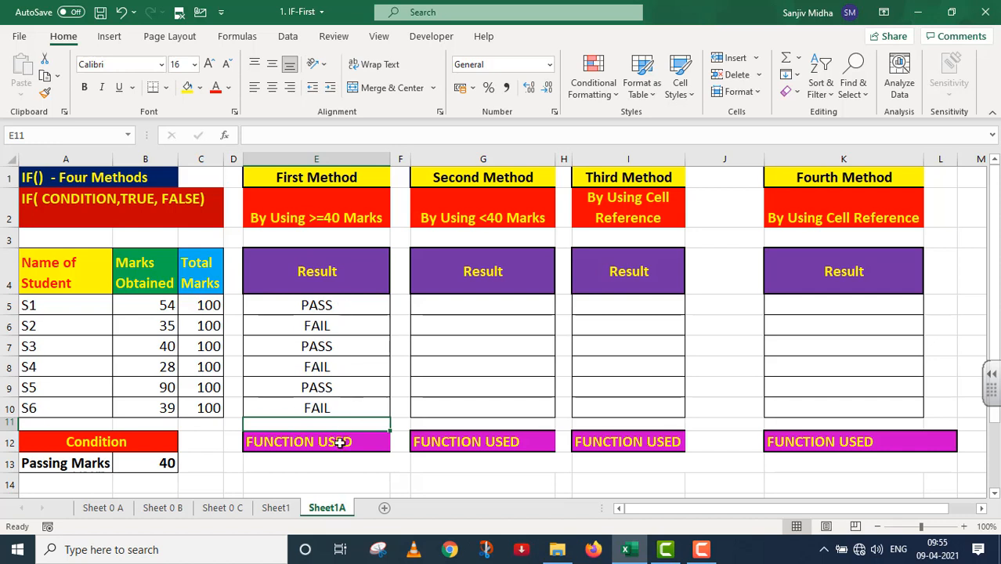
# - Apply the red font colour to E13 so the First Method's function text shows under FUNCTION USED
pyautogui.click(296, 465)
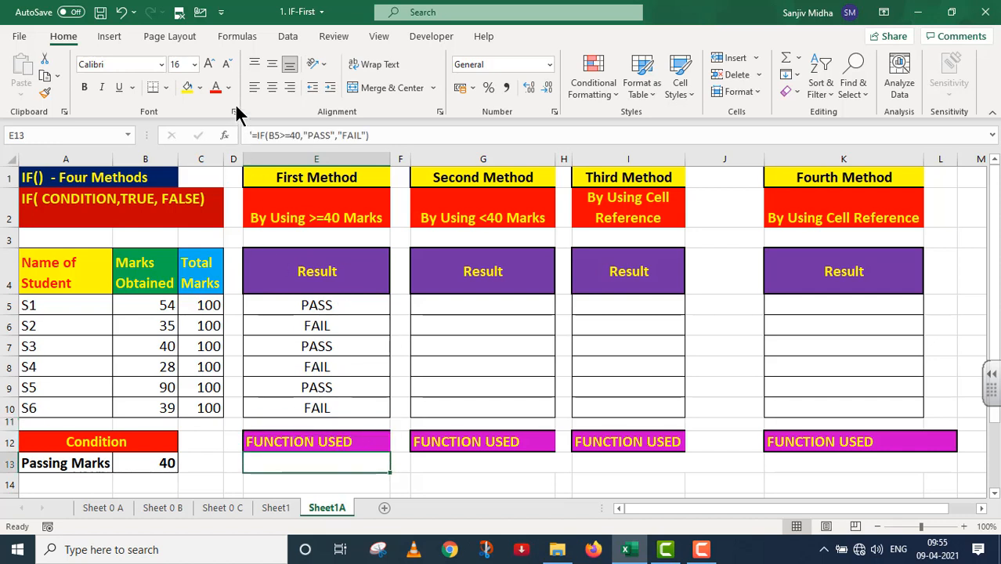
pyautogui.click(216, 91)
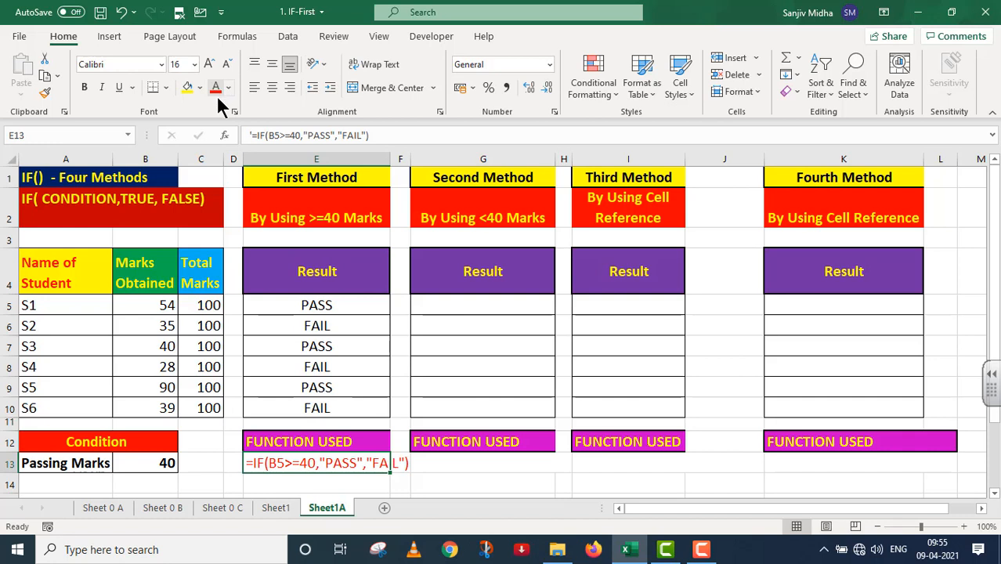
pyautogui.click(412, 483)
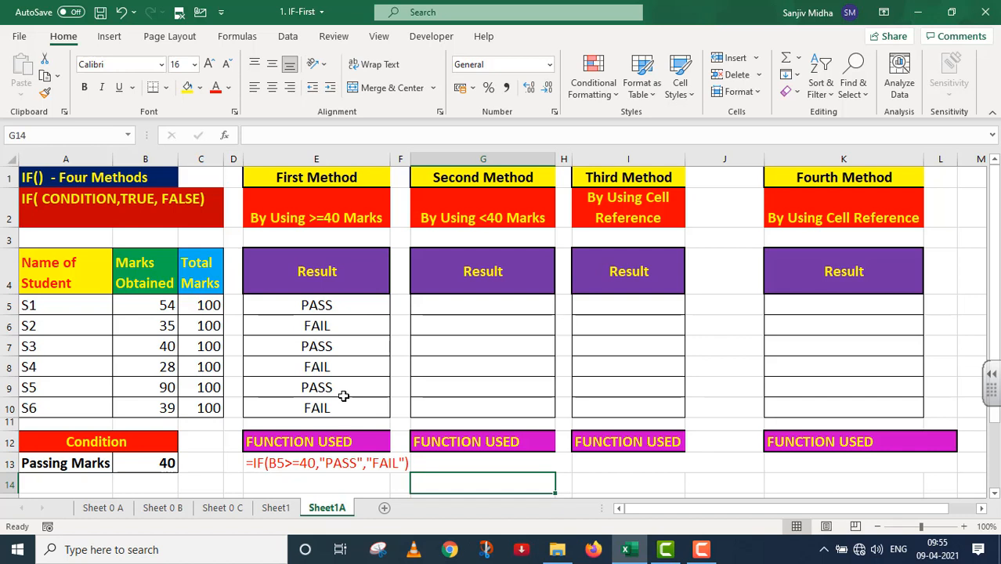
# - Enter =IF(B5<40,"FAIL","PASS") in G5 as the Second Method result for S1 and review the formula
pyautogui.click(462, 314)
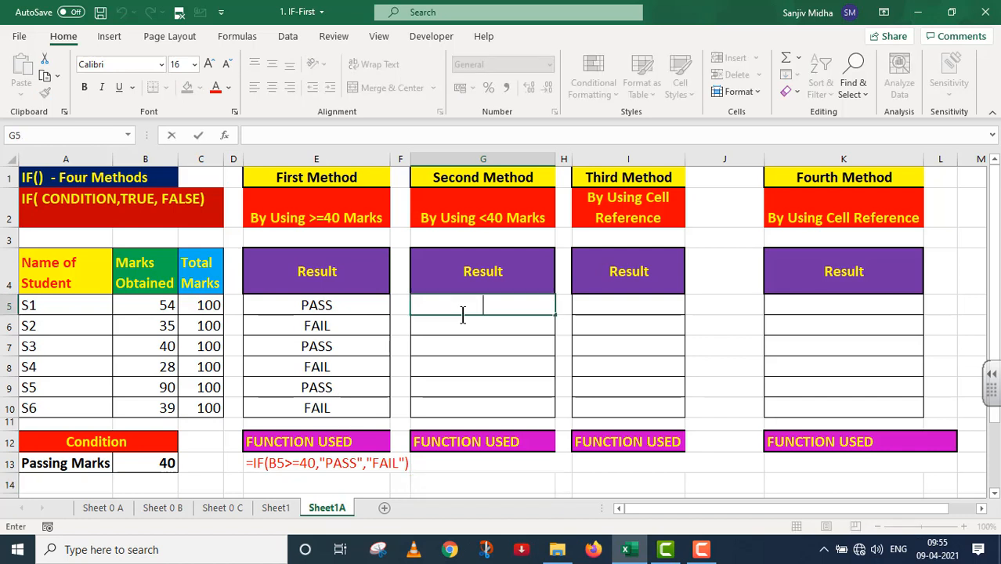
pyautogui.write('=')
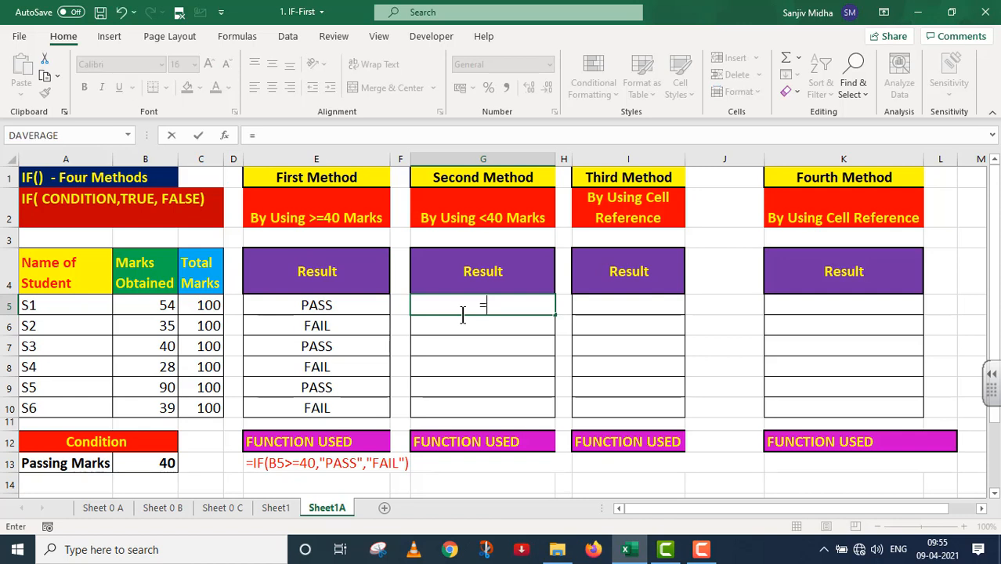
pyautogui.write('IF(')
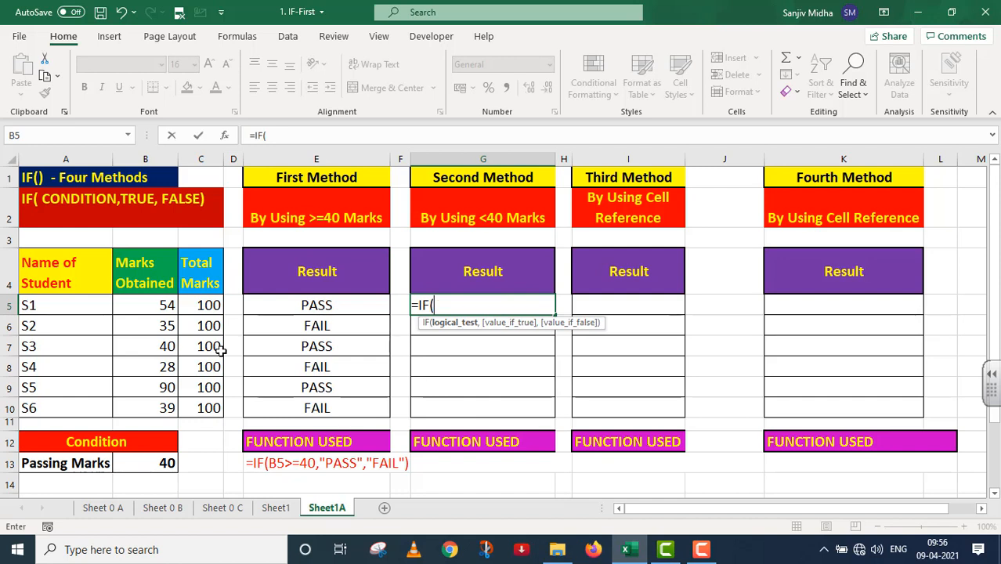
pyautogui.click(158, 308)
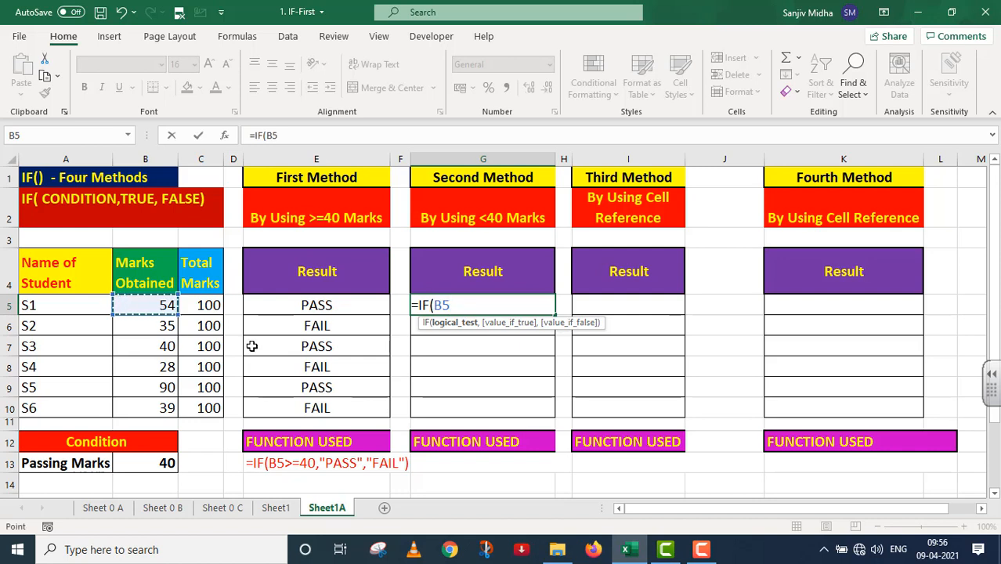
pyautogui.write('<40')
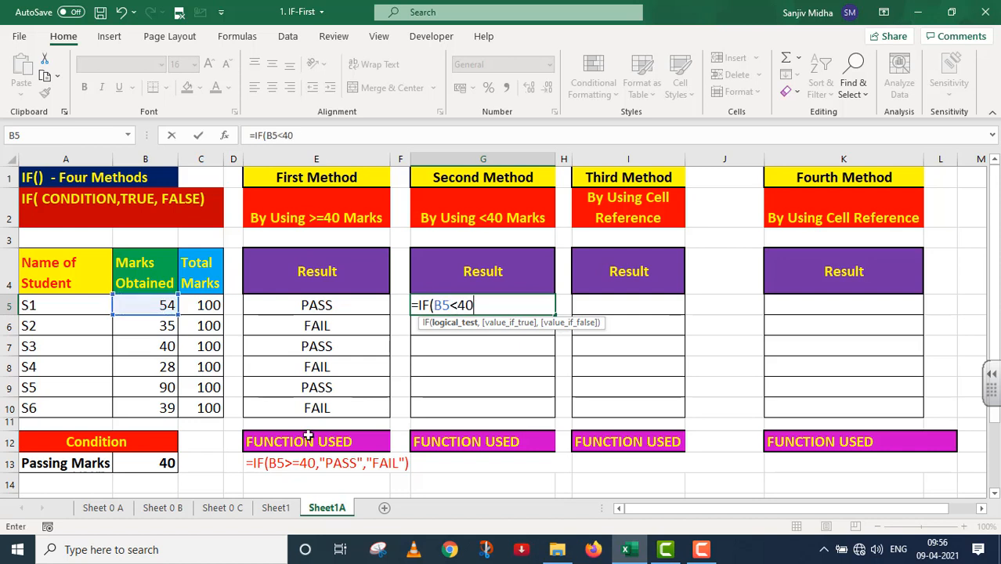
pyautogui.write(',')
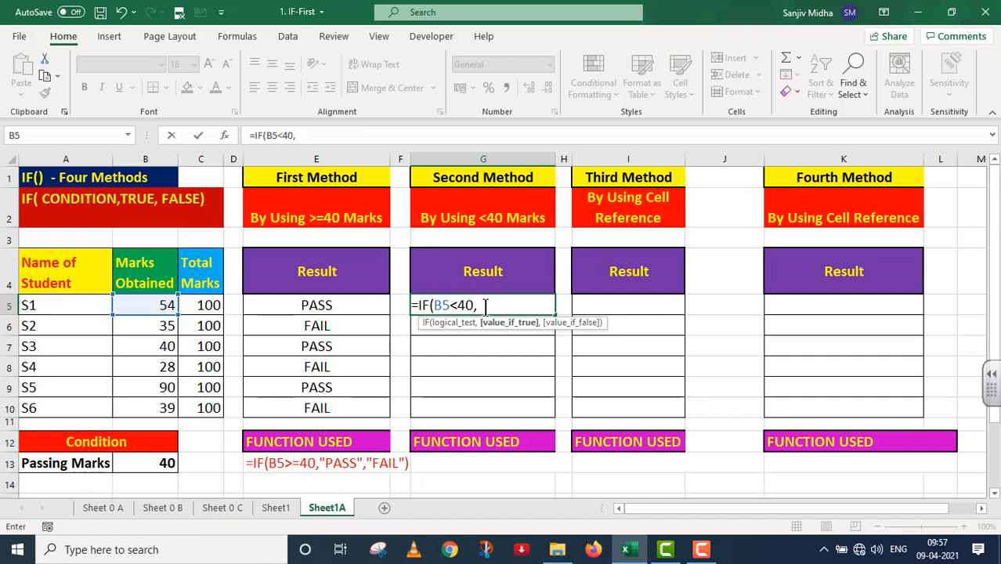
pyautogui.write('"FAIL",')
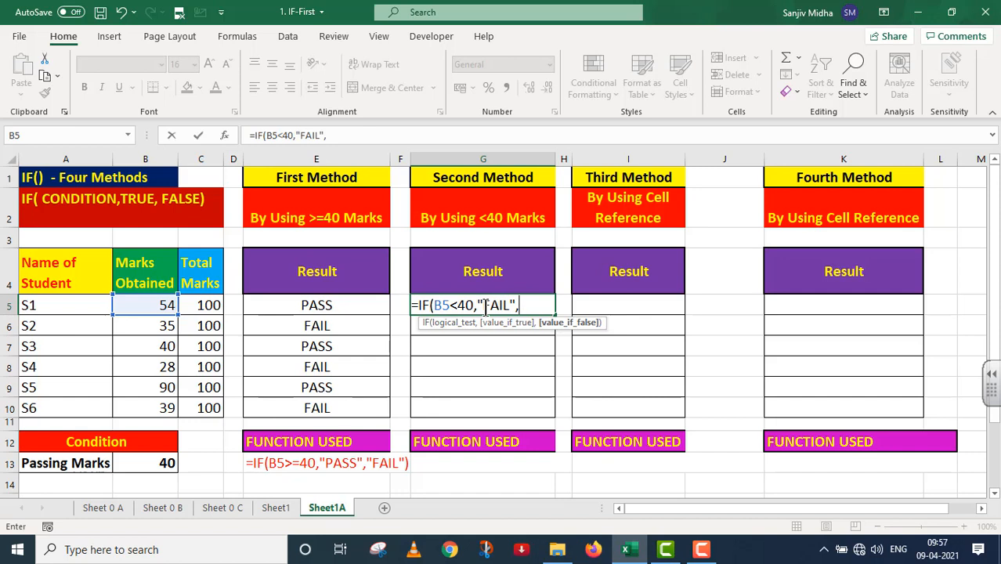
pyautogui.write('"PASS"')
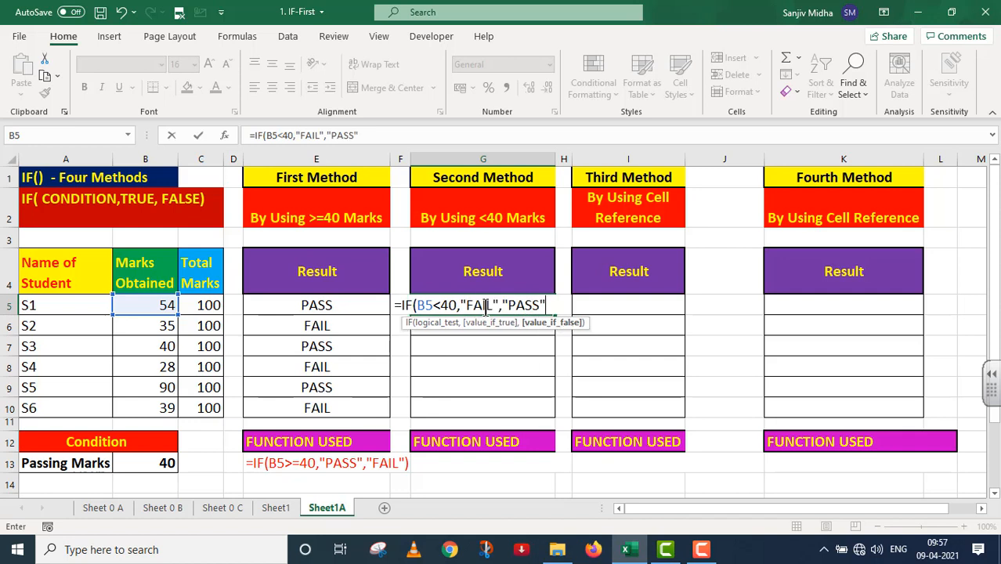
pyautogui.write(')')
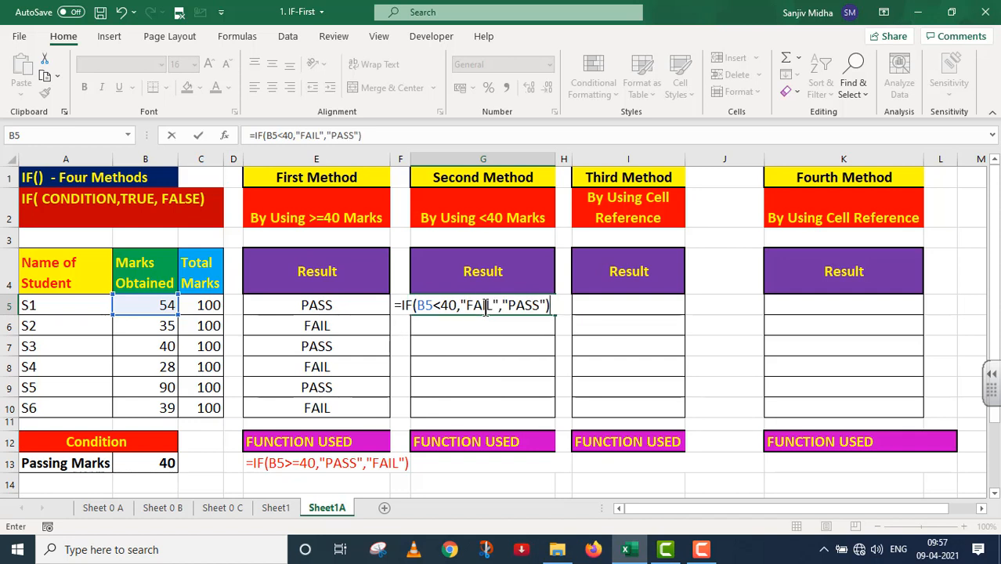
pyautogui.press('Return')
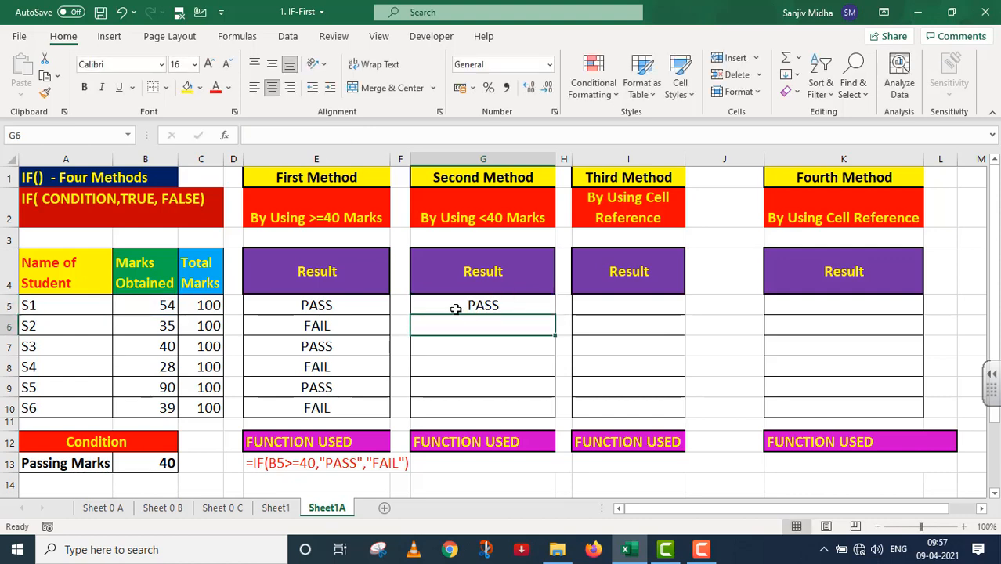
pyautogui.doubleClick(451, 307)
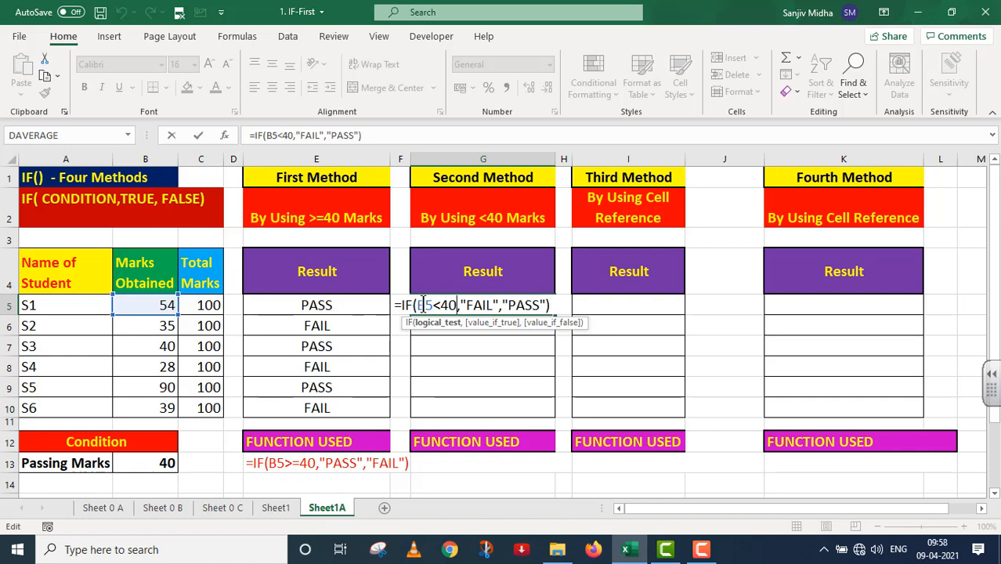
pyautogui.press('Return')
# - Fill the Second Method formula from G5 down to G6 for S2 and inspect the copied formula
pyautogui.click(552, 308)
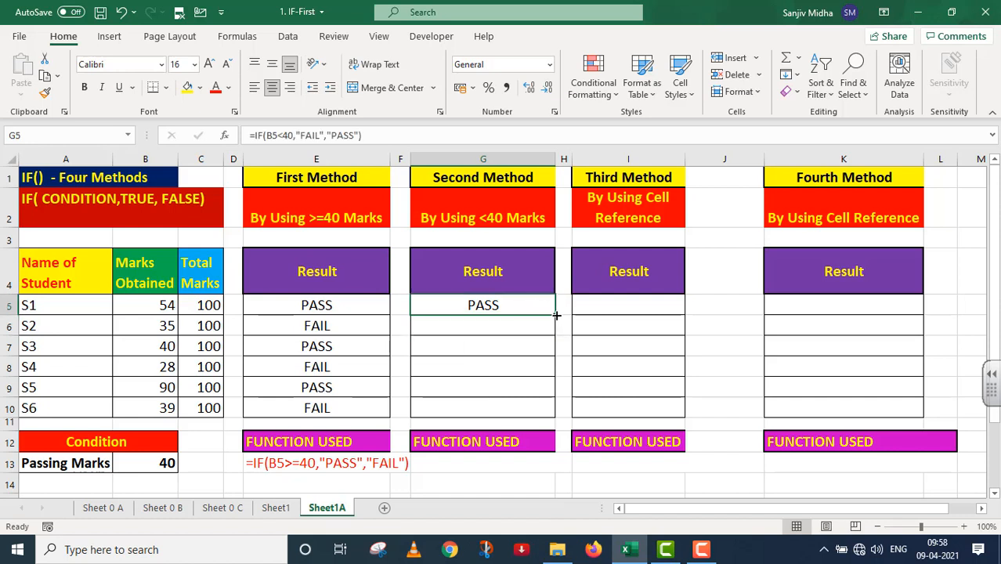
pyautogui.moveTo(555, 315); pyautogui.dragTo(556, 336)
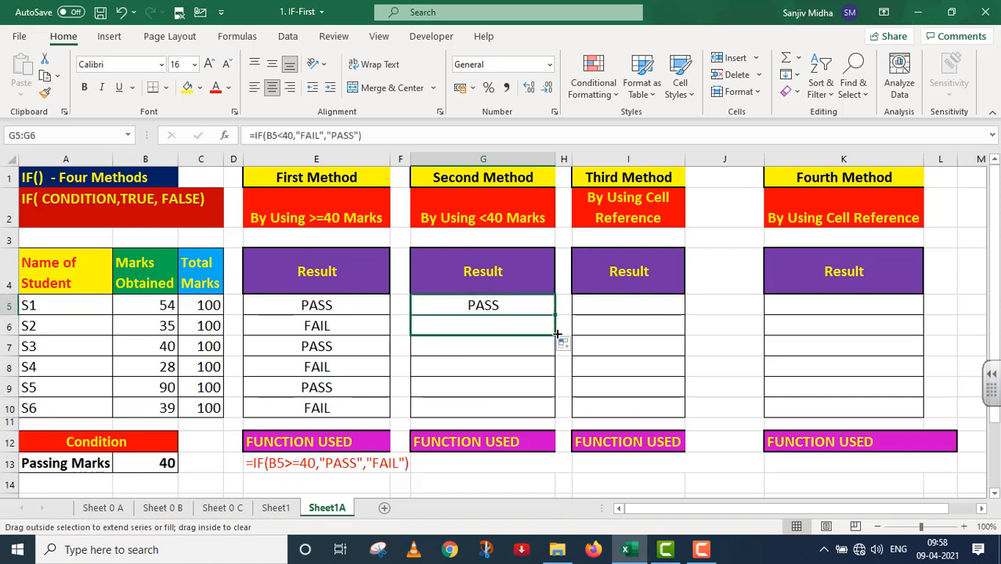
pyautogui.doubleClick(511, 325)
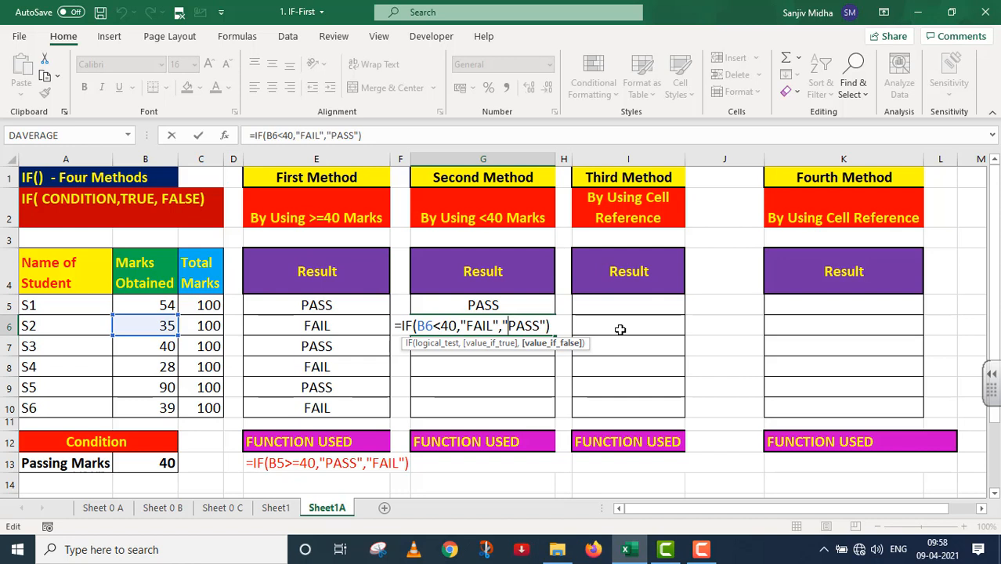
pyautogui.press('Return')
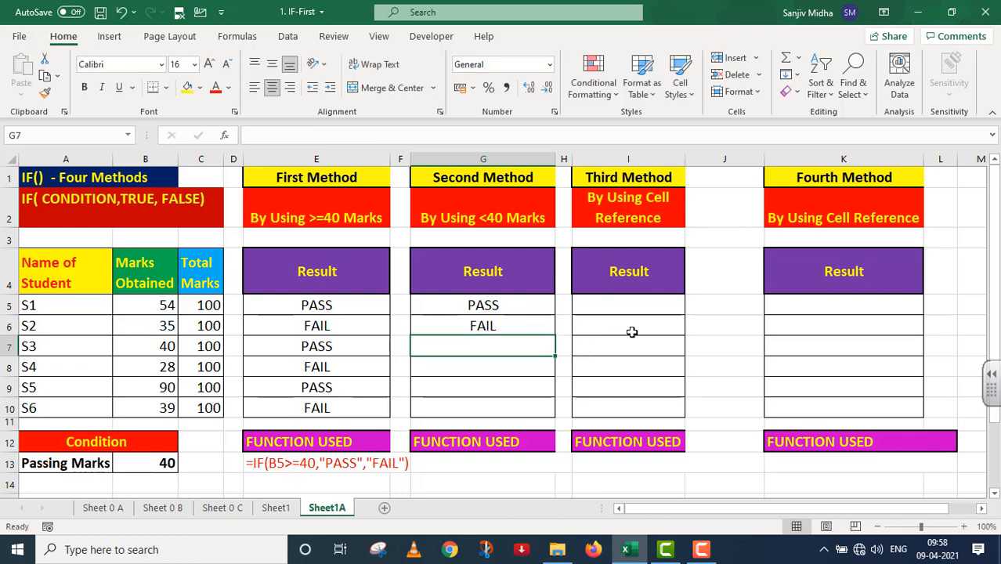
# - Extend the Second Method formula from G6 down through G10 for S3 to S6, inspecting the copy in G7 along the way
pyautogui.click(511, 326)
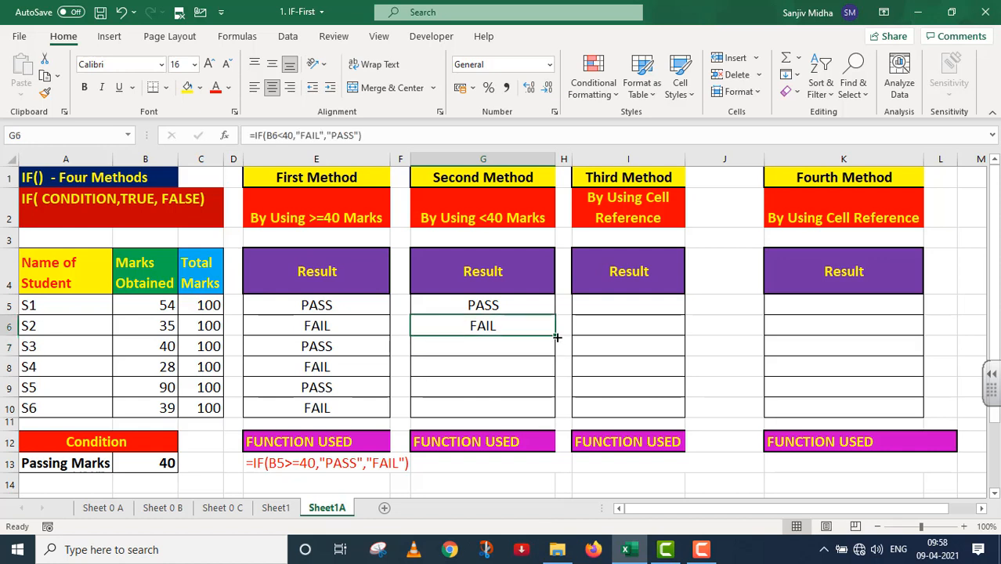
pyautogui.moveTo(555, 335); pyautogui.dragTo(556, 353)
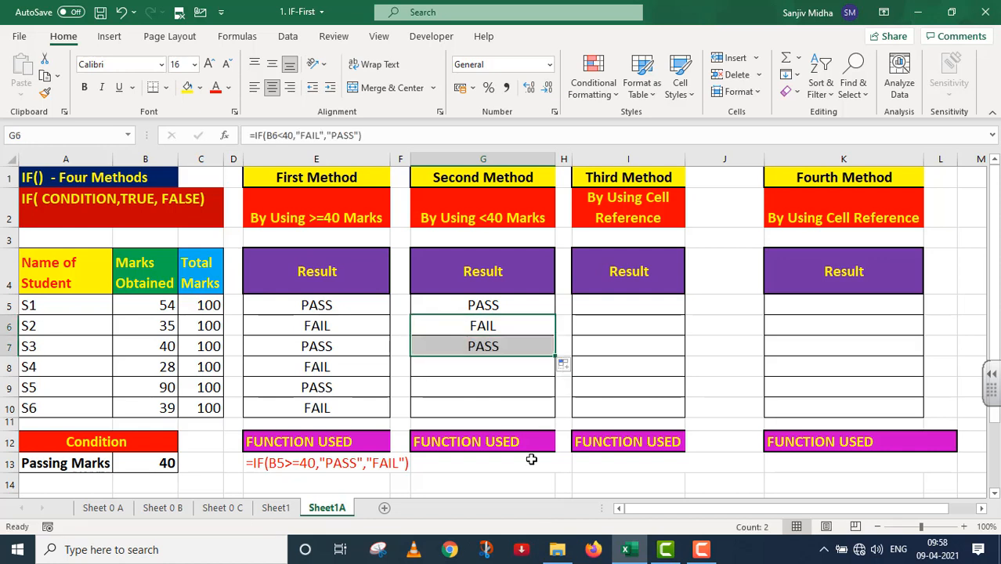
pyautogui.doubleClick(507, 346)
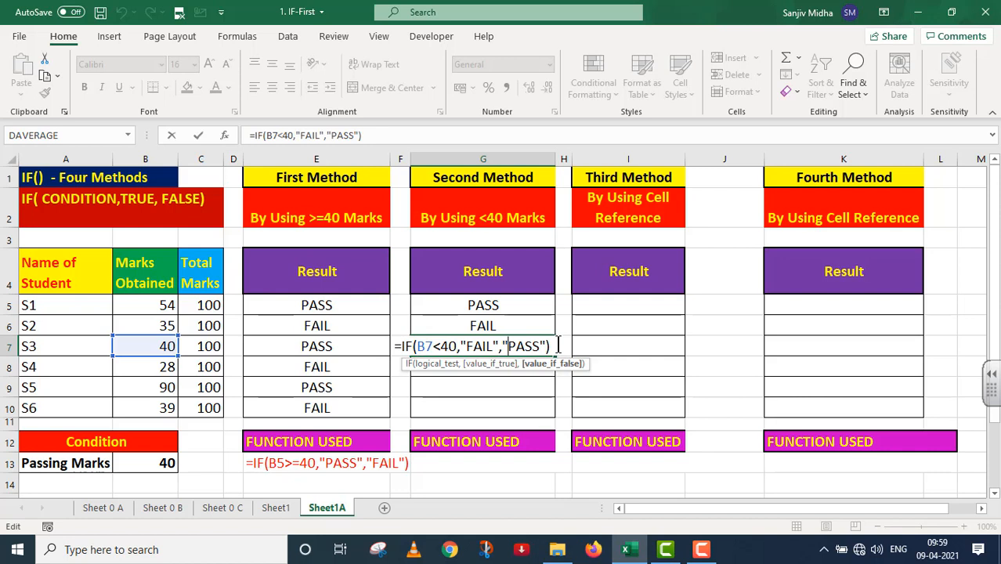
pyautogui.press('Return')
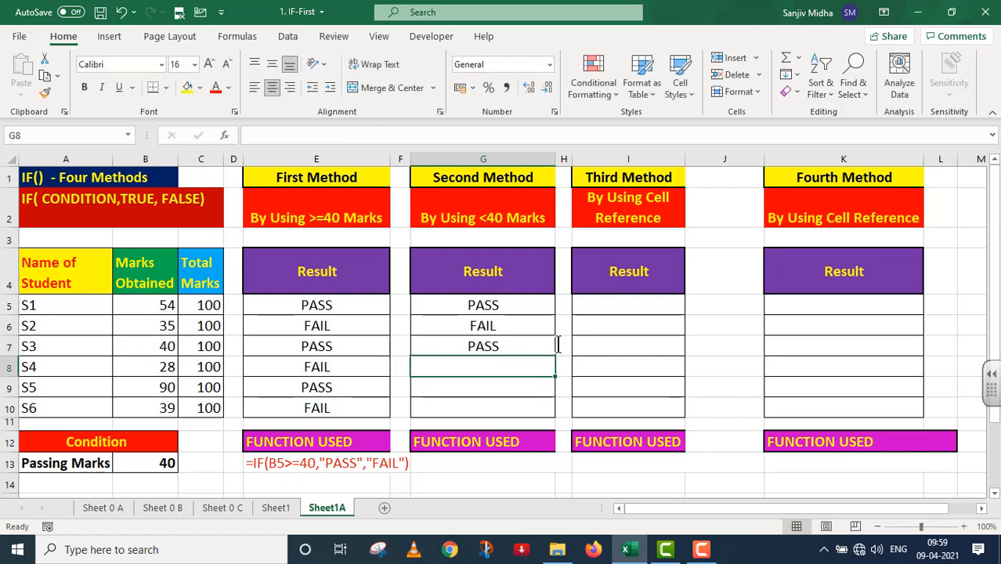
pyautogui.click(531, 346)
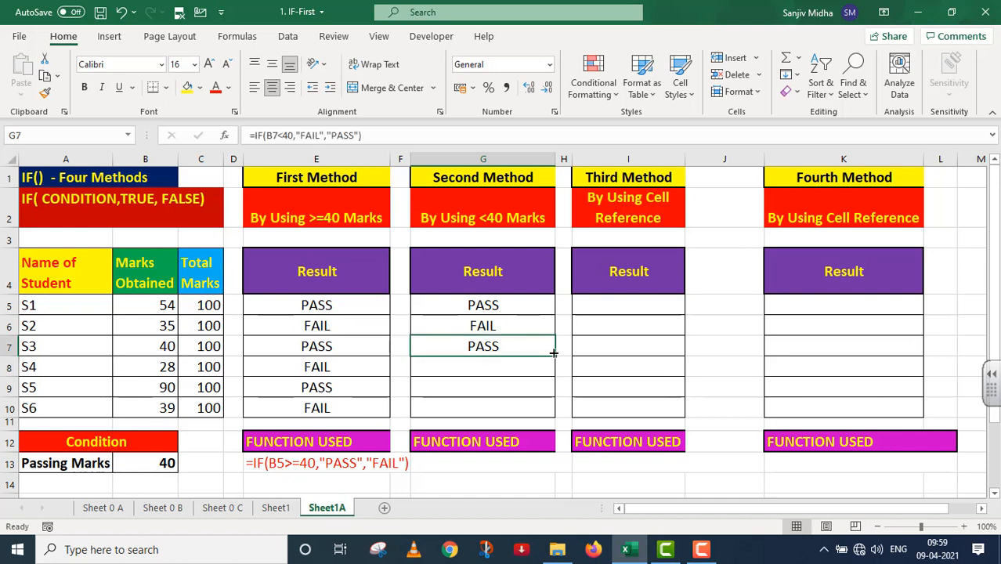
pyautogui.moveTo(553, 354); pyautogui.dragTo(554, 416)
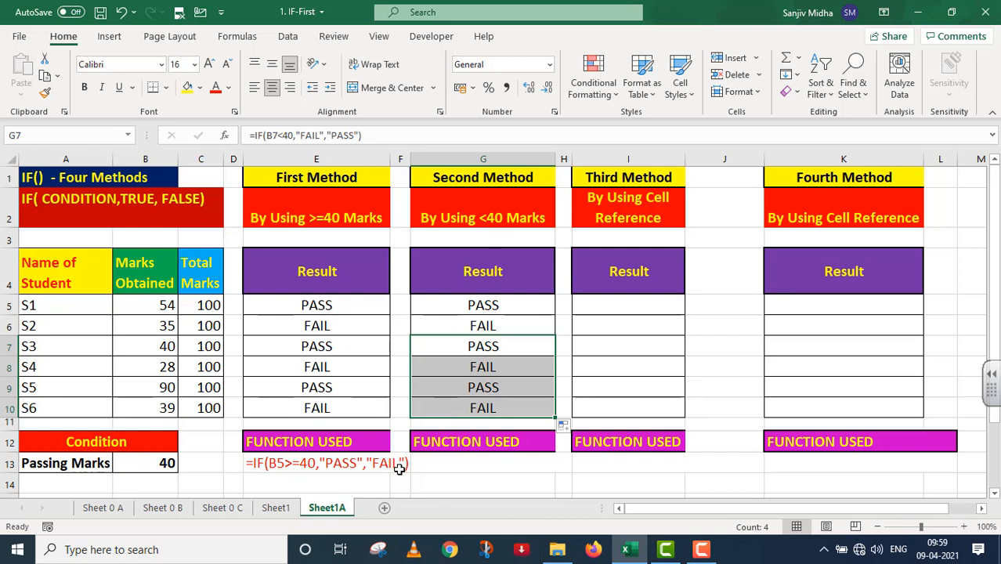
# - Colour the text of G13 red to reveal the Second Method's function under FUNCTION USED
pyautogui.click(425, 463)
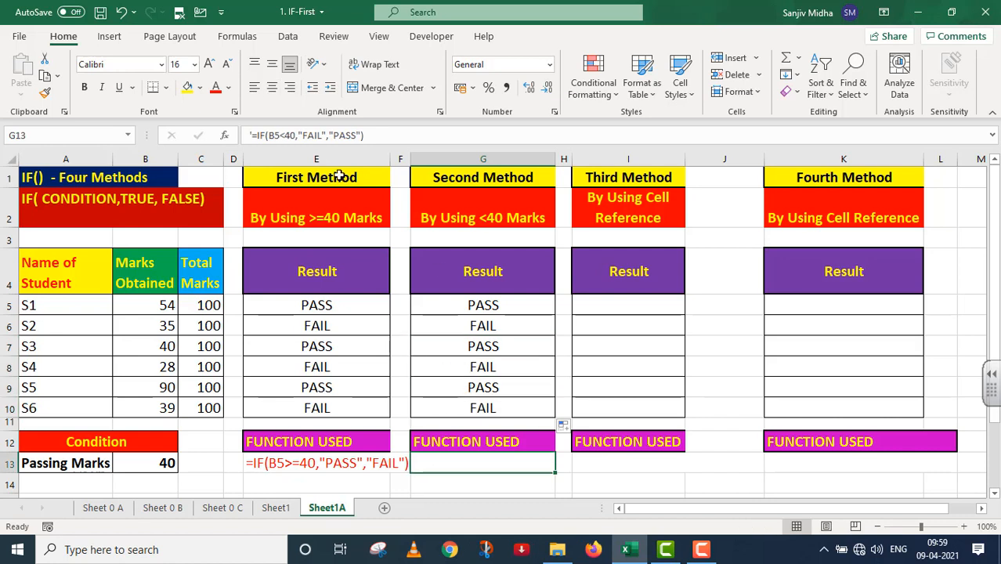
pyautogui.click(214, 89)
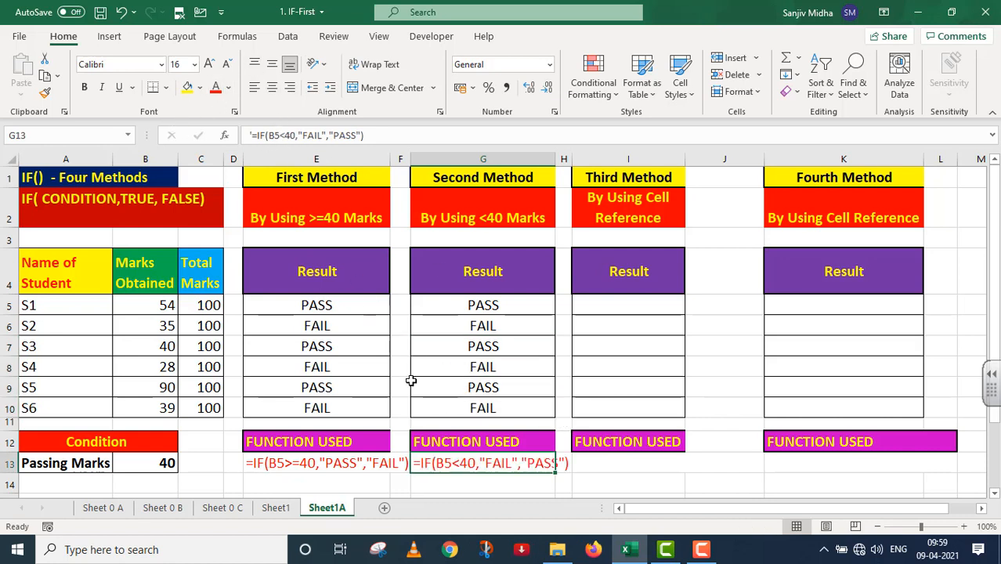
pyautogui.click(528, 487)
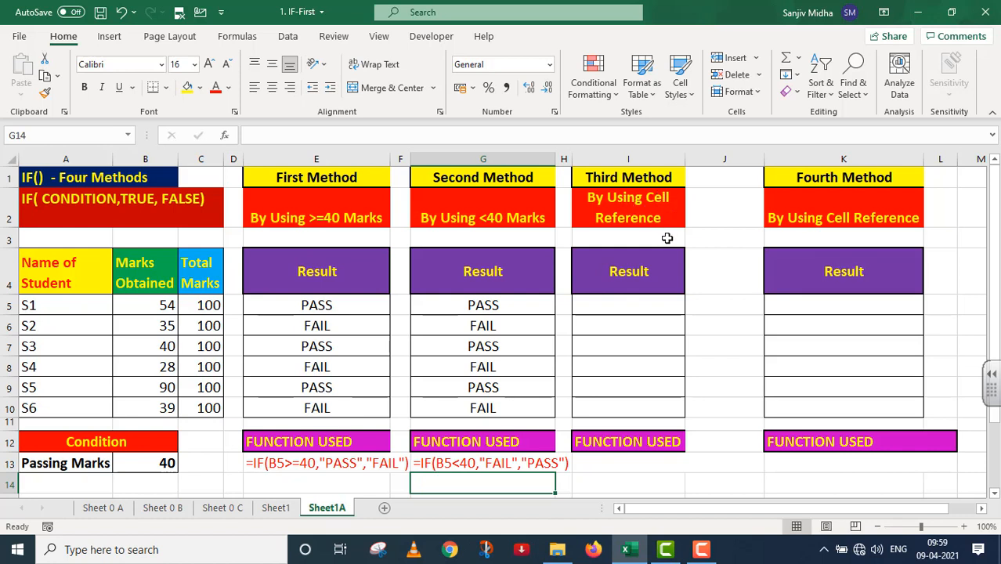
# - Enter =IF(B5>=$B$13,"PASS","FAIL") in I5 as the Third Method result for S1, using an absolute reference to the passing marks
pyautogui.doubleClick(607, 303)
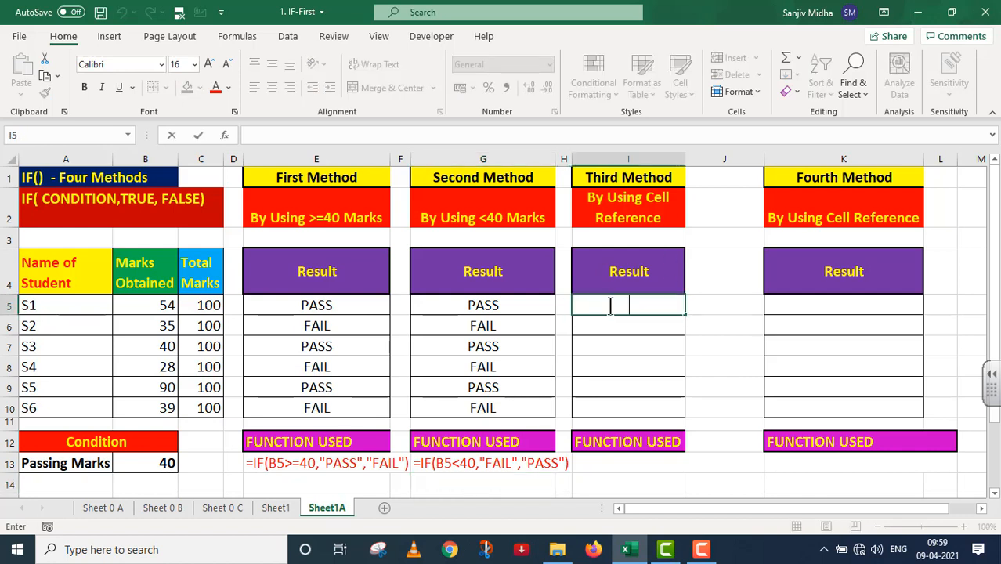
pyautogui.write('=')
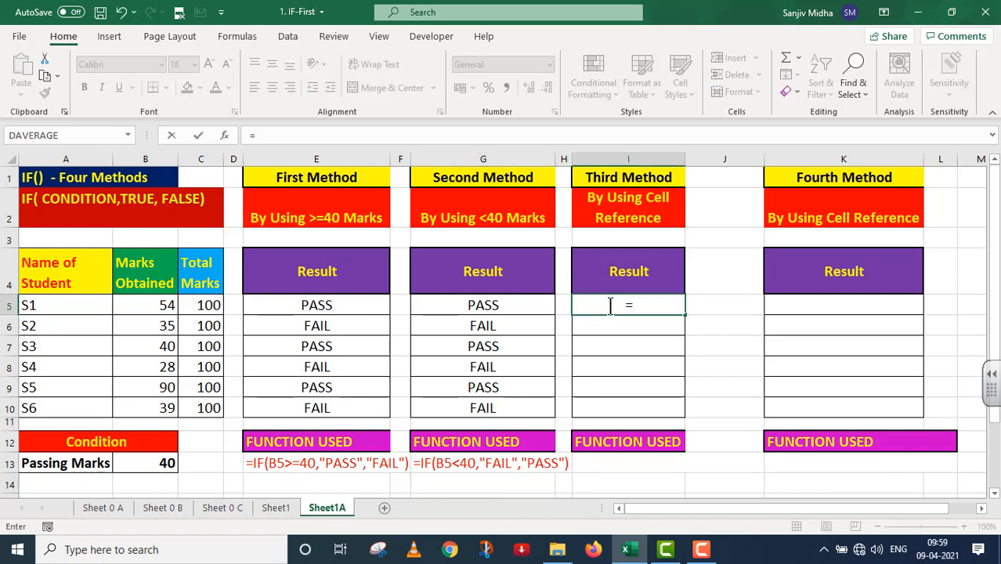
pyautogui.write('IF(')
pyautogui.click(145, 307)
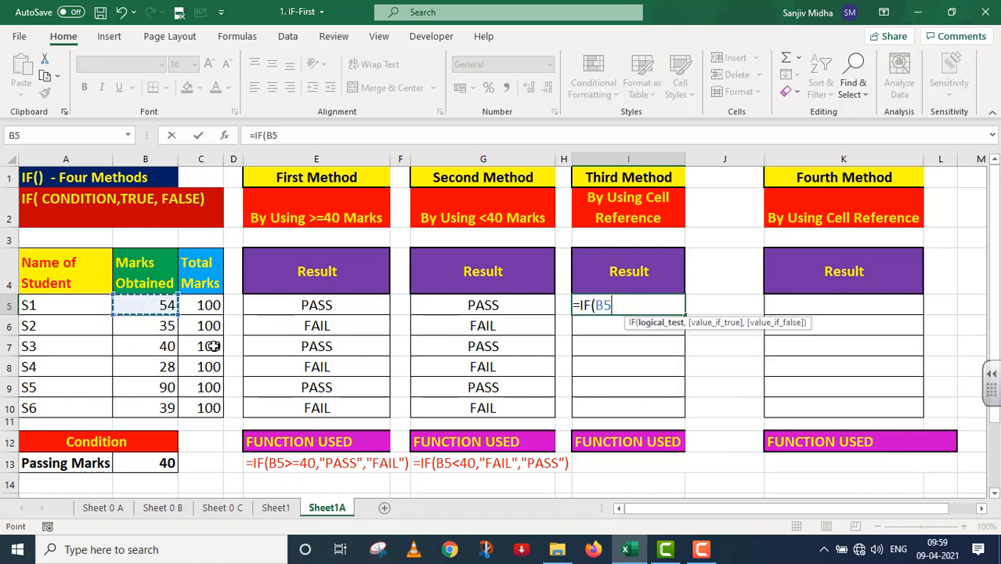
pyautogui.write('>=')
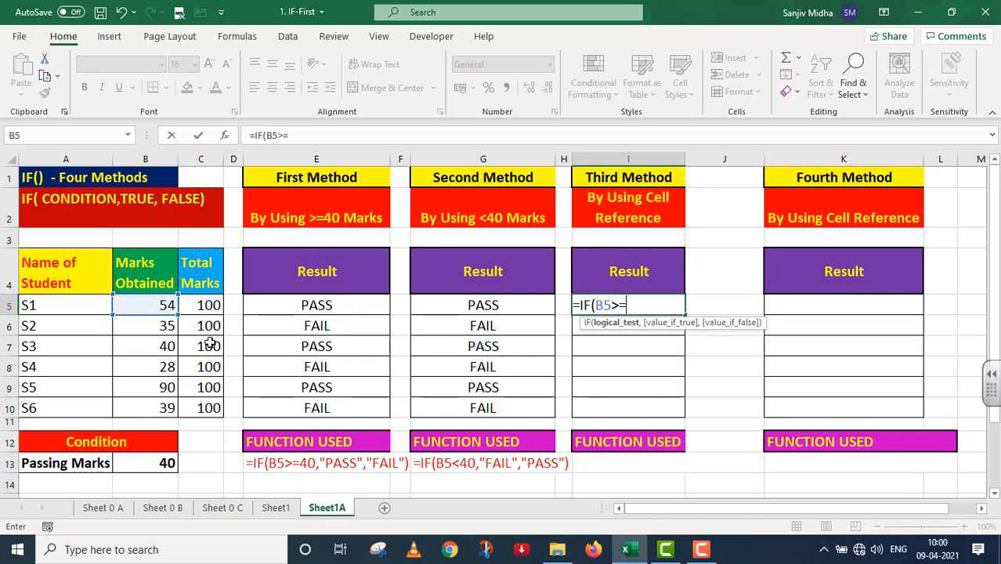
pyautogui.click(157, 462)
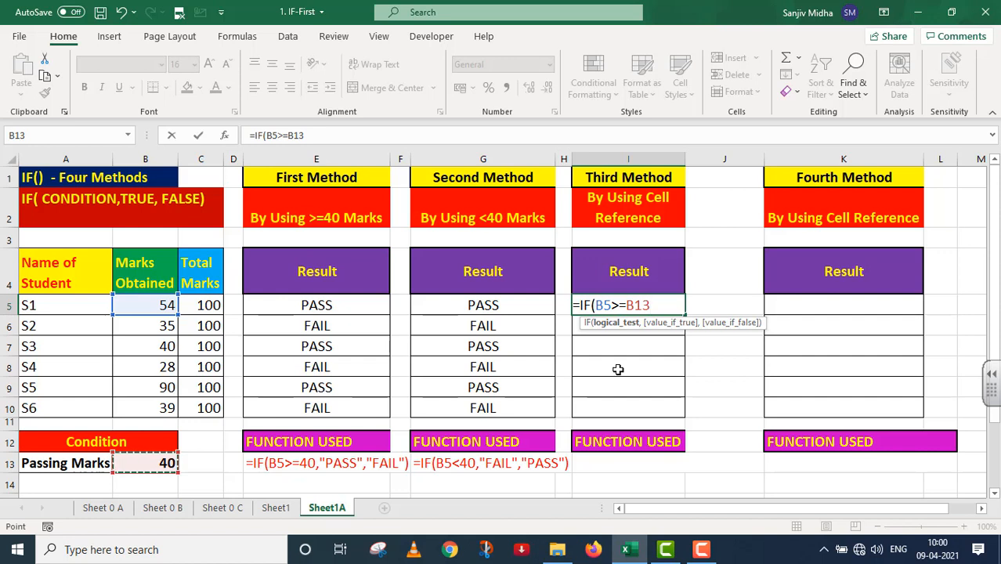
pyautogui.press('F4')
pyautogui.write(',')
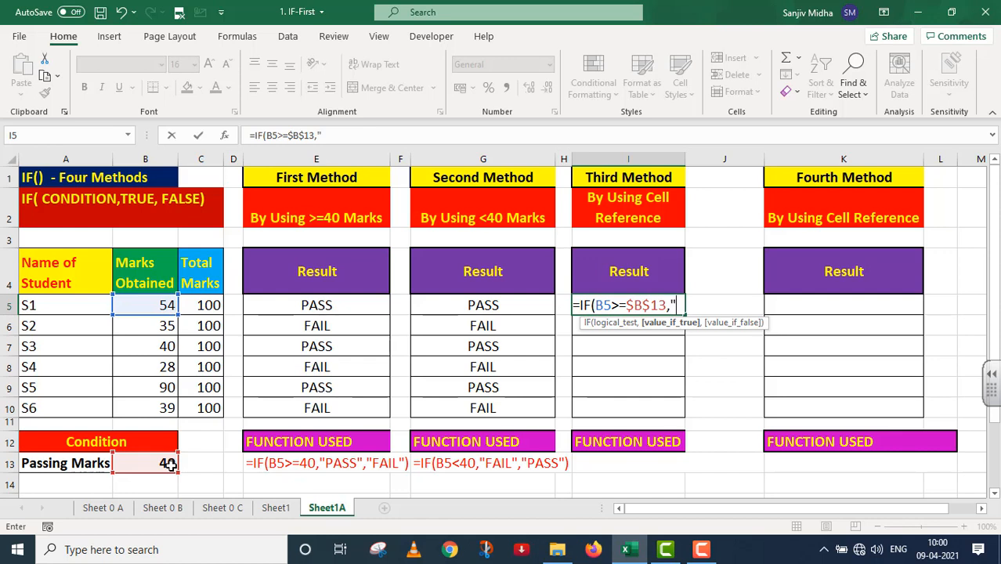
pyautogui.write('PASS')
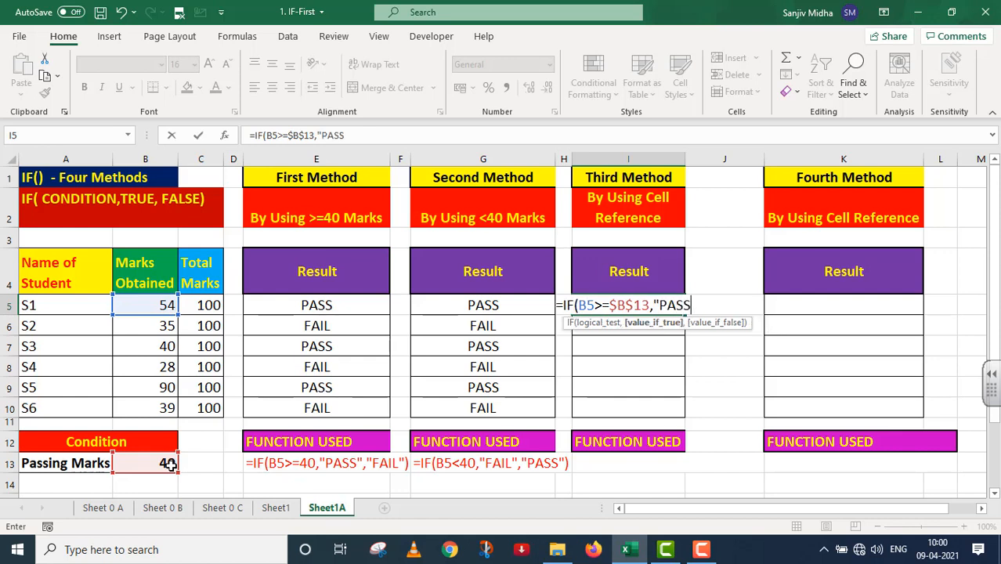
pyautogui.write('",')
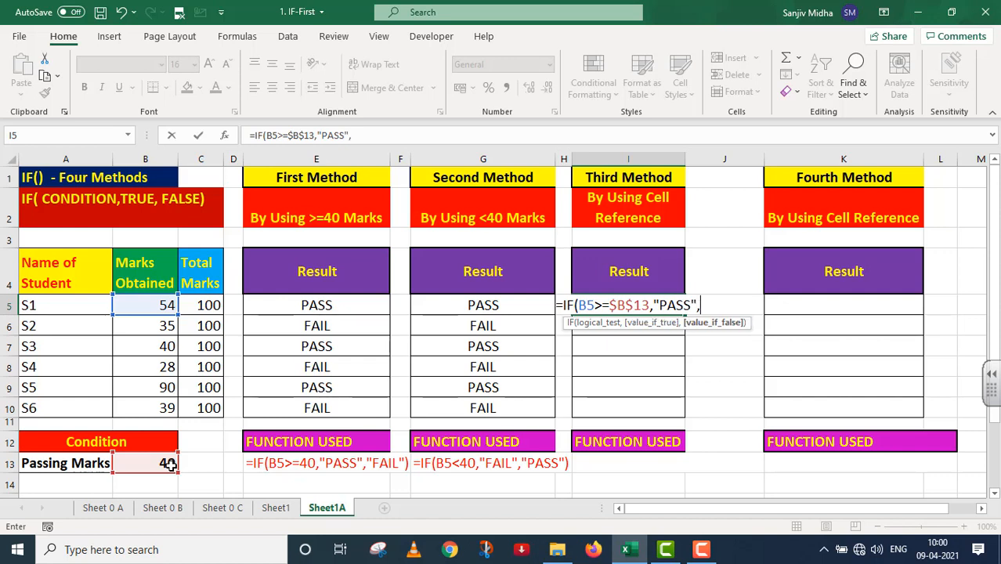
pyautogui.write('"FAI')
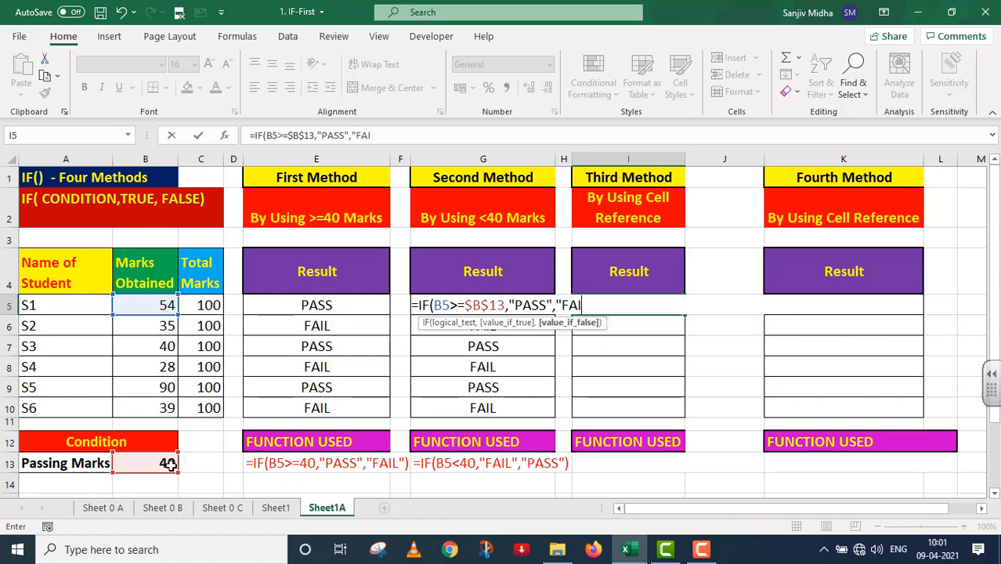
pyautogui.write('L")')
pyautogui.press('Return')
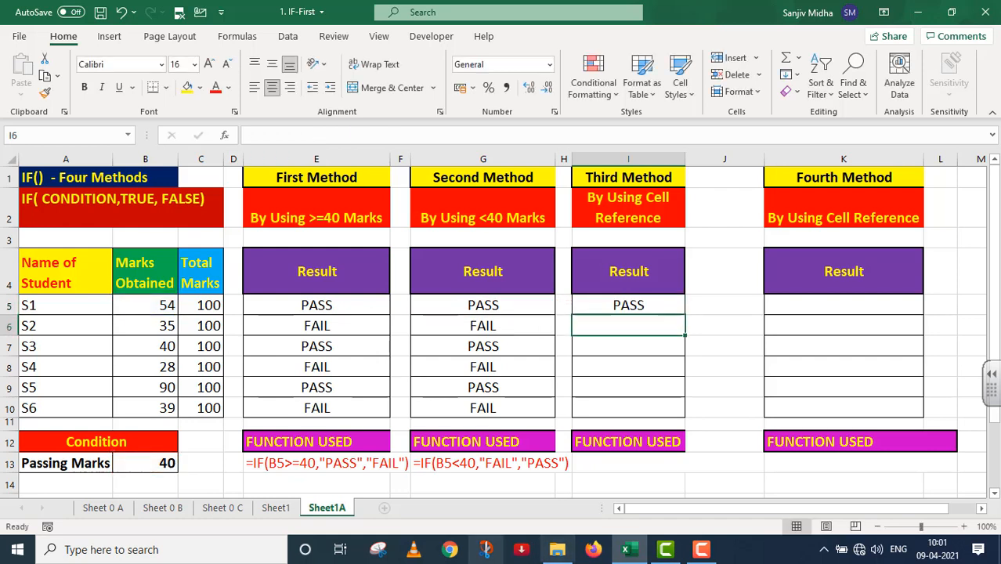
# - Fill the Third Method formula from I5 down to I6 for S2 and inspect the copied formula
pyautogui.click(668, 303)
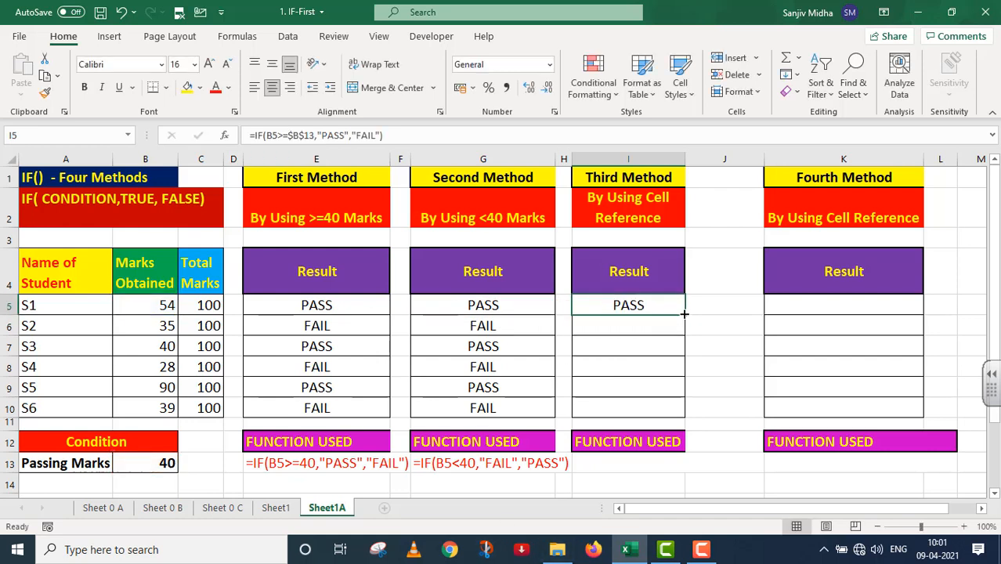
pyautogui.moveTo(683, 313); pyautogui.dragTo(681, 329)
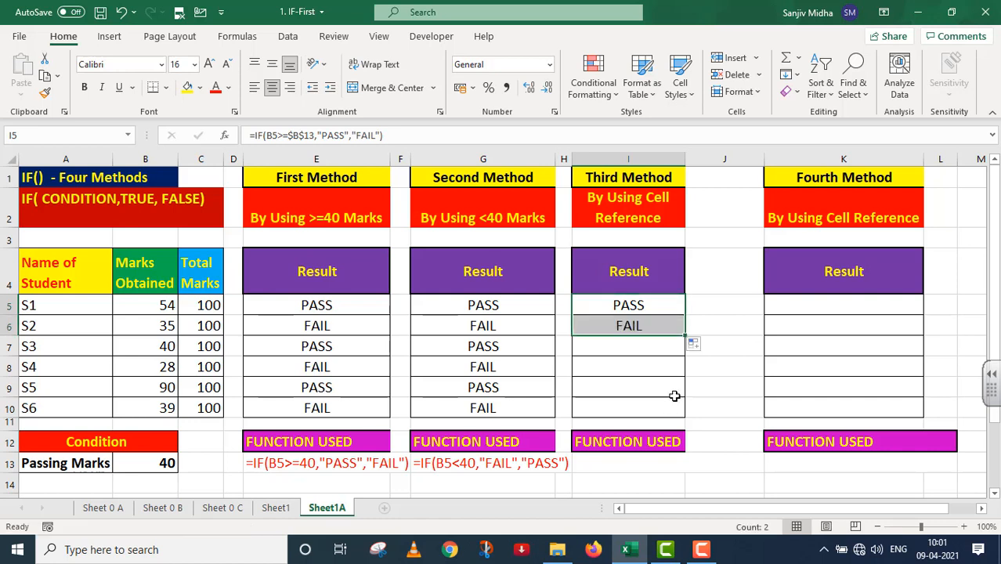
pyautogui.doubleClick(654, 325)
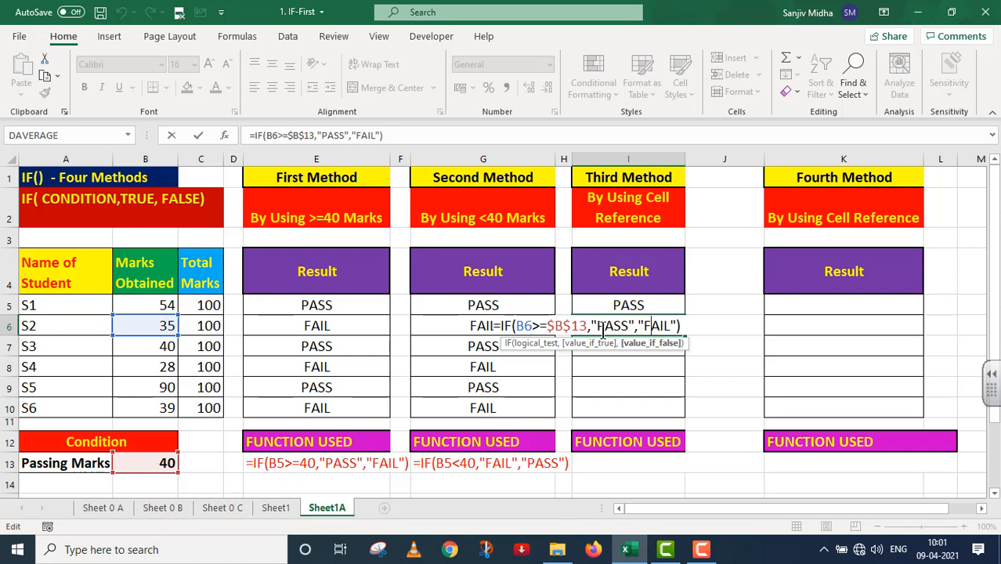
pyautogui.press('Return')
# - Extend the Third Method formula from I6 down through I10 for S3 to S6, inspecting the copy in I7 along the way
pyautogui.click(678, 330)
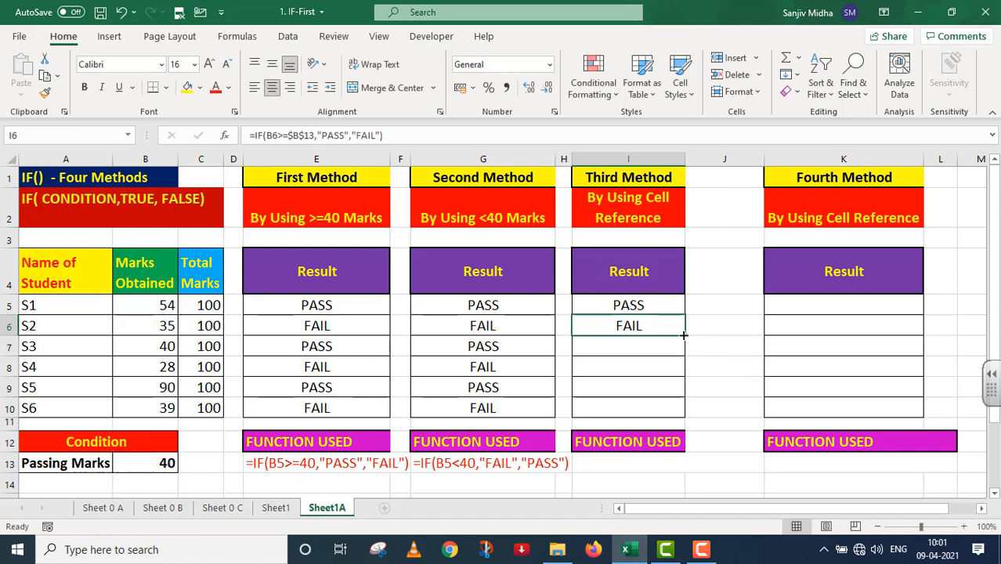
pyautogui.moveTo(684, 335); pyautogui.dragTo(685, 357)
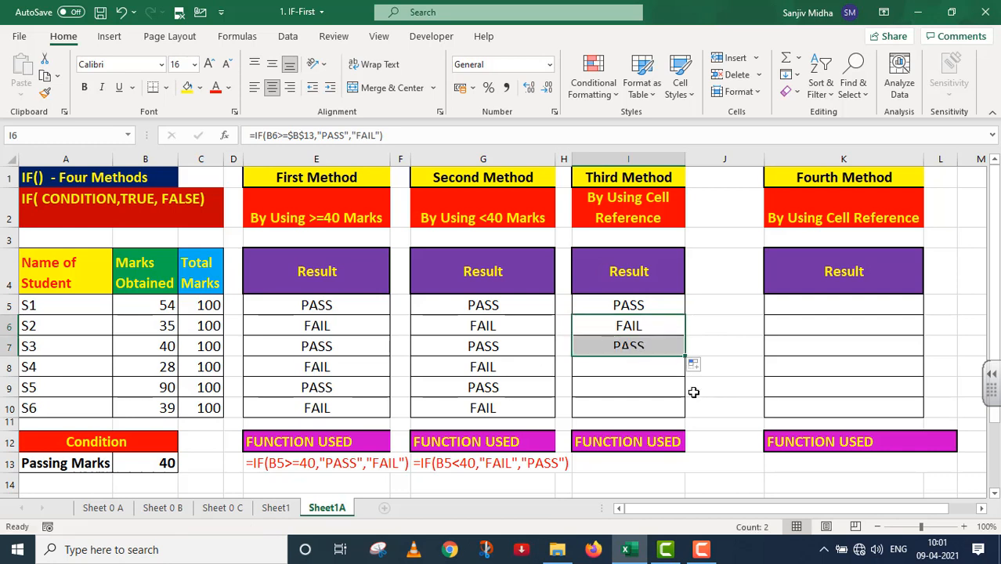
pyautogui.doubleClick(664, 345)
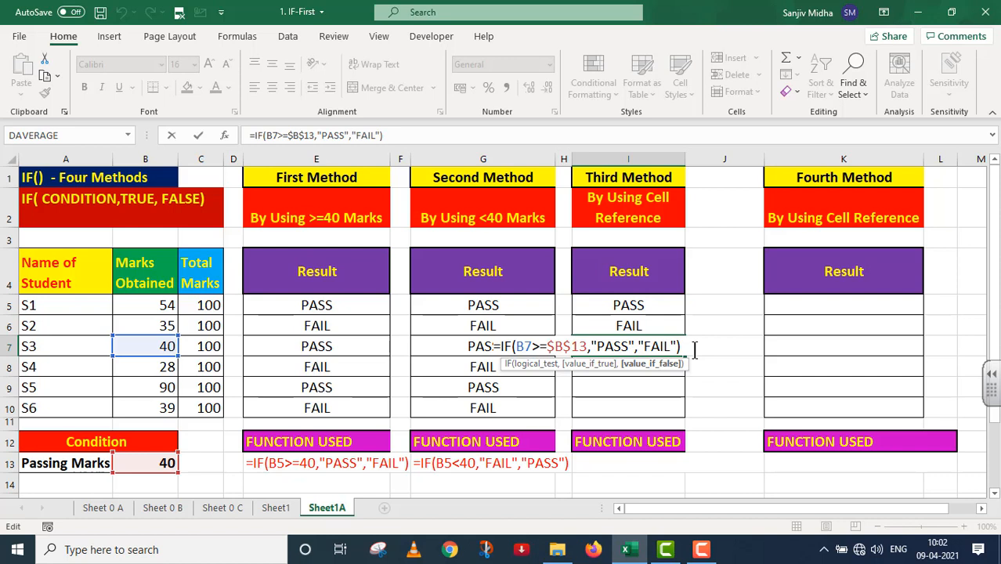
pyautogui.press('Return')
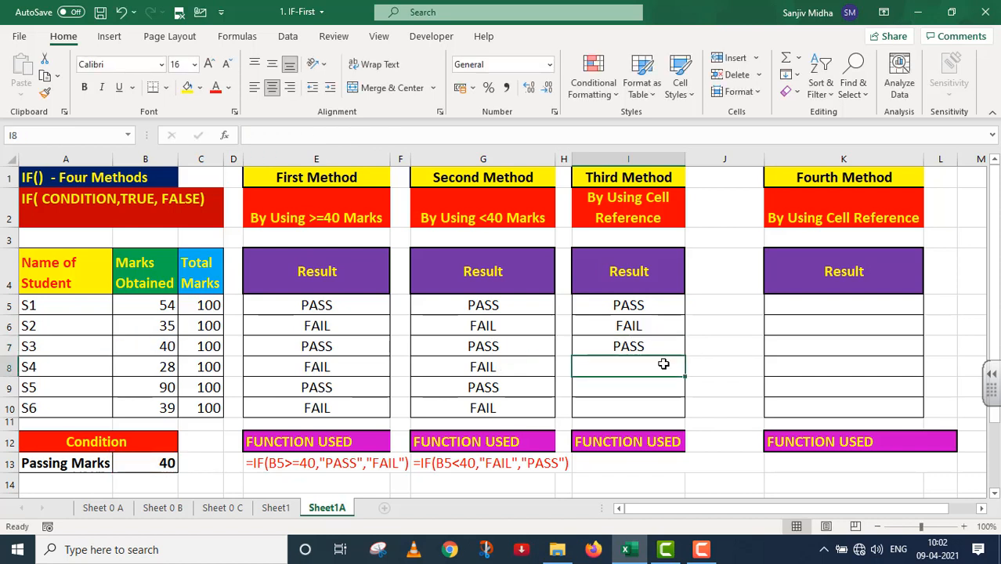
pyautogui.click(641, 346)
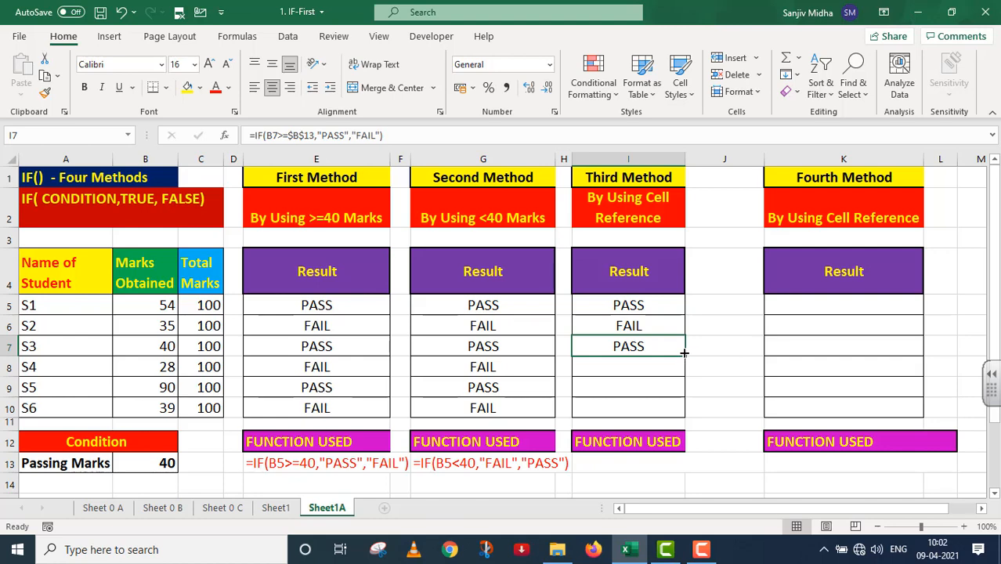
pyautogui.moveTo(685, 357); pyautogui.dragTo(683, 416)
# - Colour the text of I13 red to reveal the Third Method's function under FUNCTION USED
pyautogui.click(584, 464)
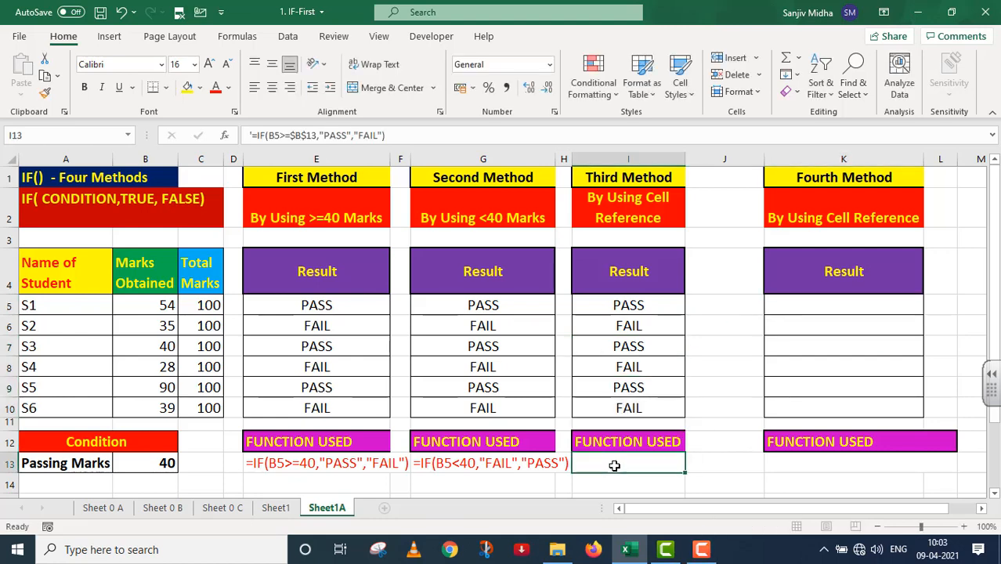
pyautogui.click(215, 90)
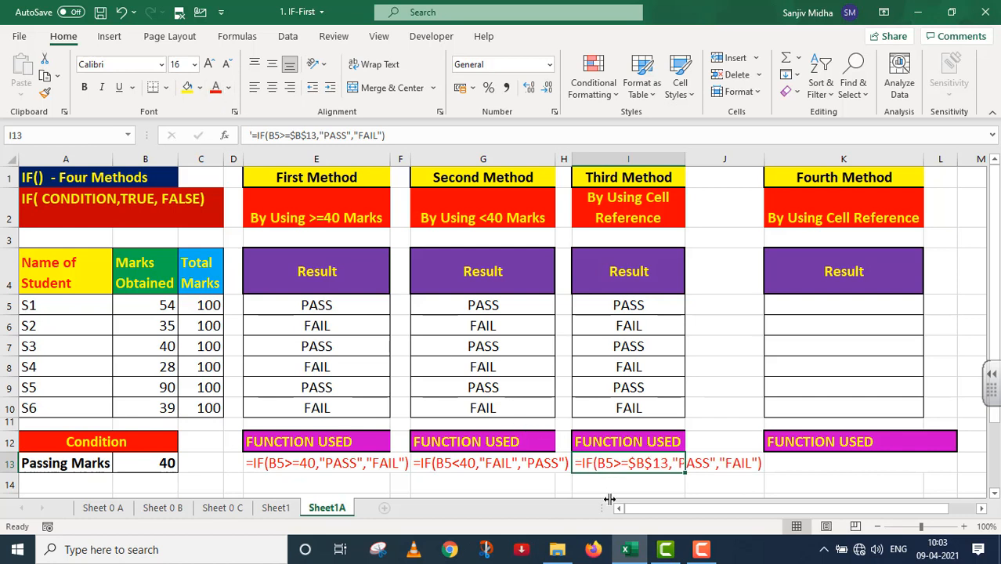
pyautogui.click(697, 485)
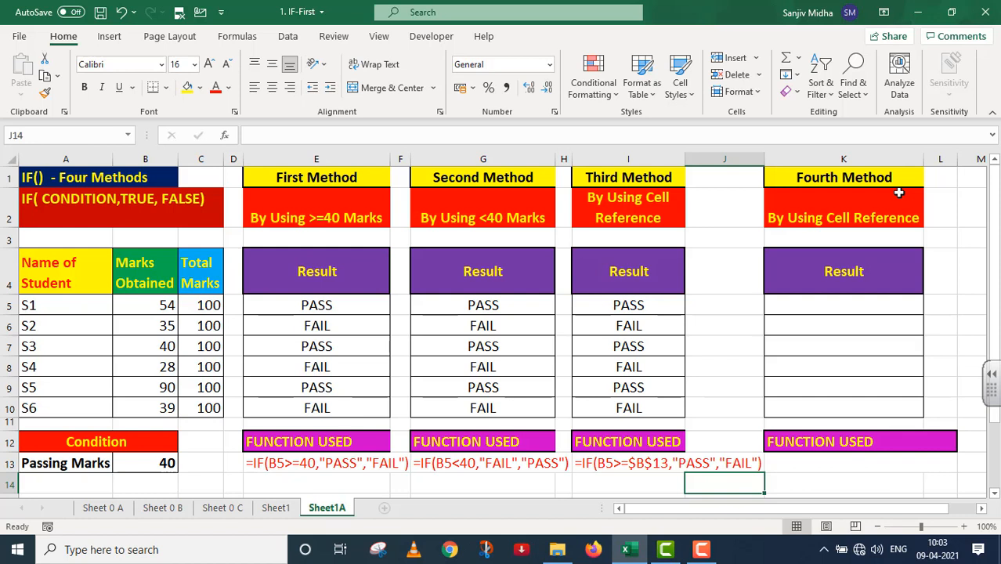
# - Enter =IF(B5<$B$13,"FAIL","PASS") in K5 as the Fourth Method result for S1 and review the formula
pyautogui.doubleClick(801, 305)
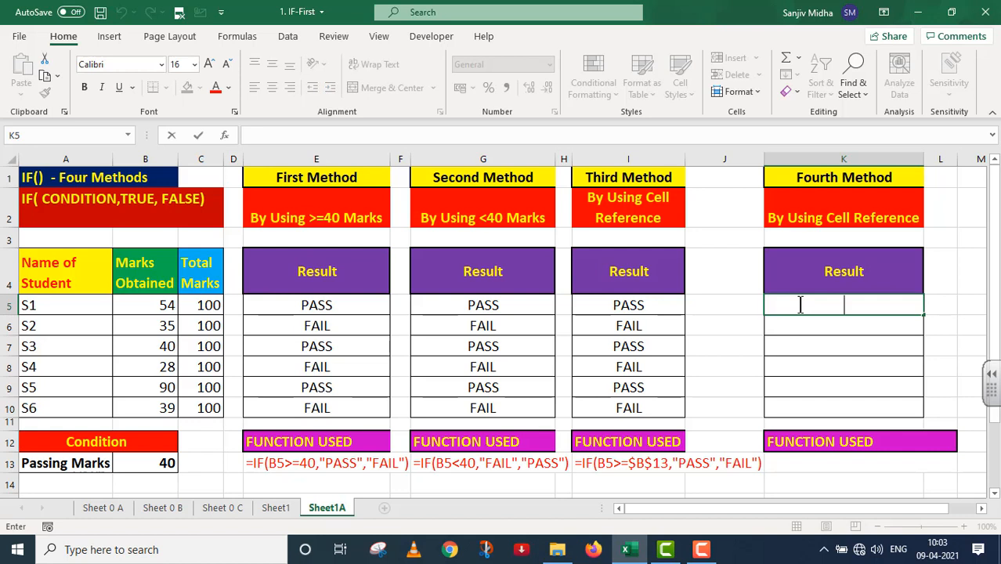
pyautogui.write('=')
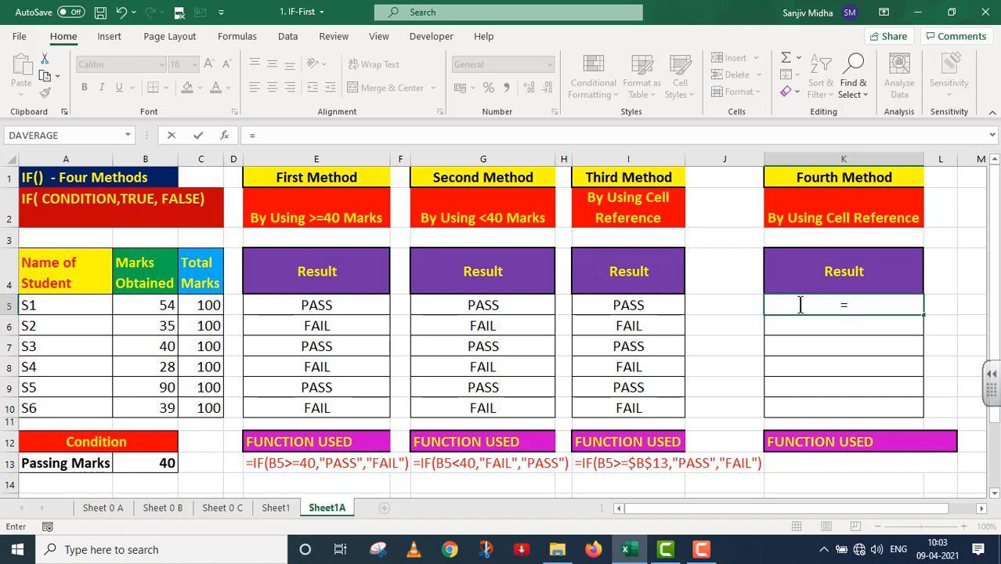
pyautogui.write('IF(')
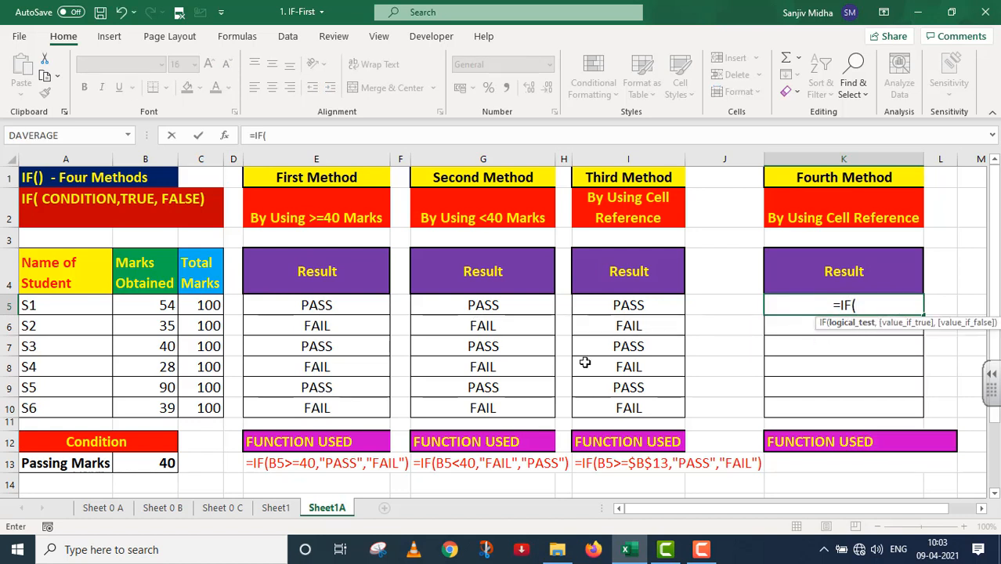
pyautogui.click(165, 310)
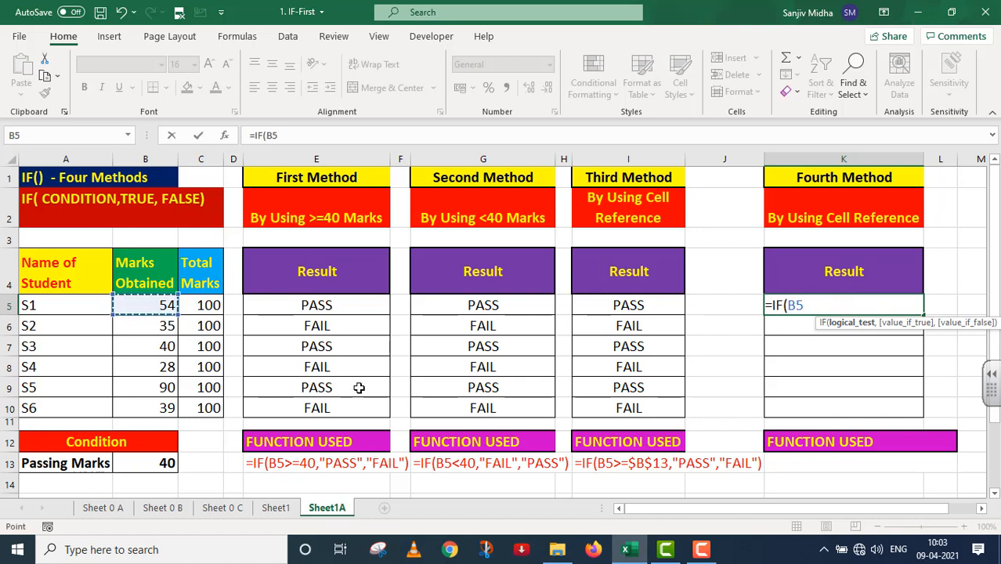
pyautogui.write('<')
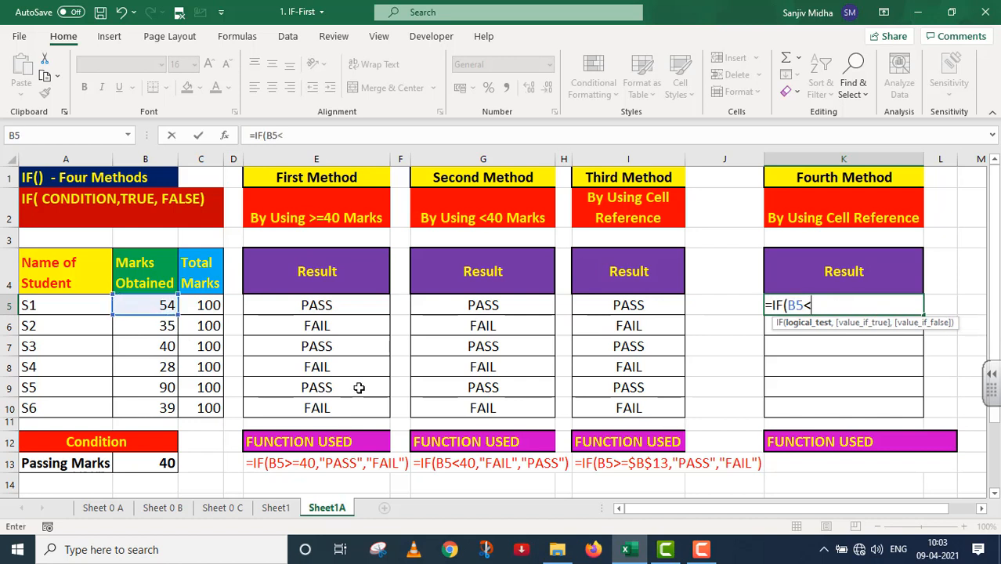
pyautogui.click(153, 464)
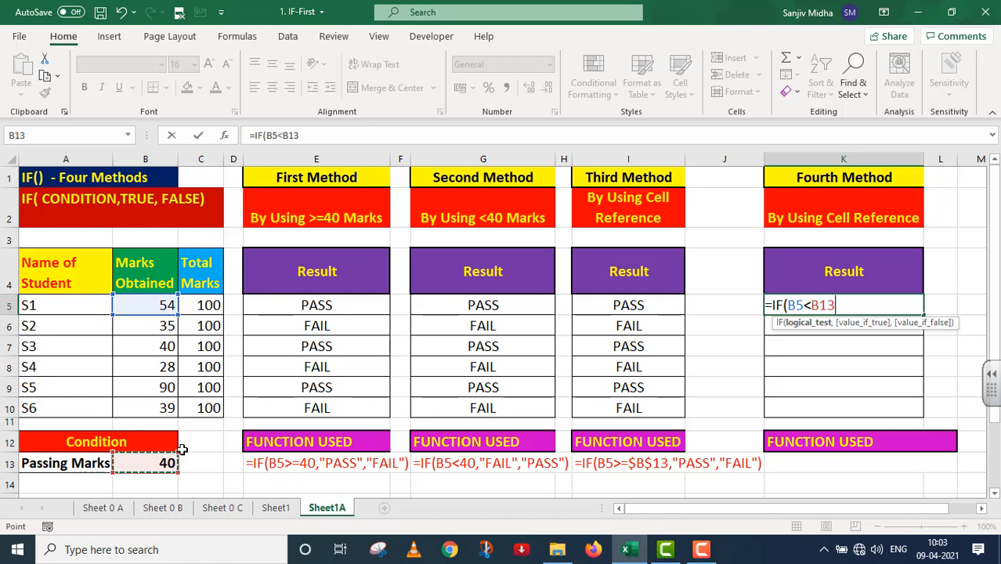
pyautogui.press('F4')
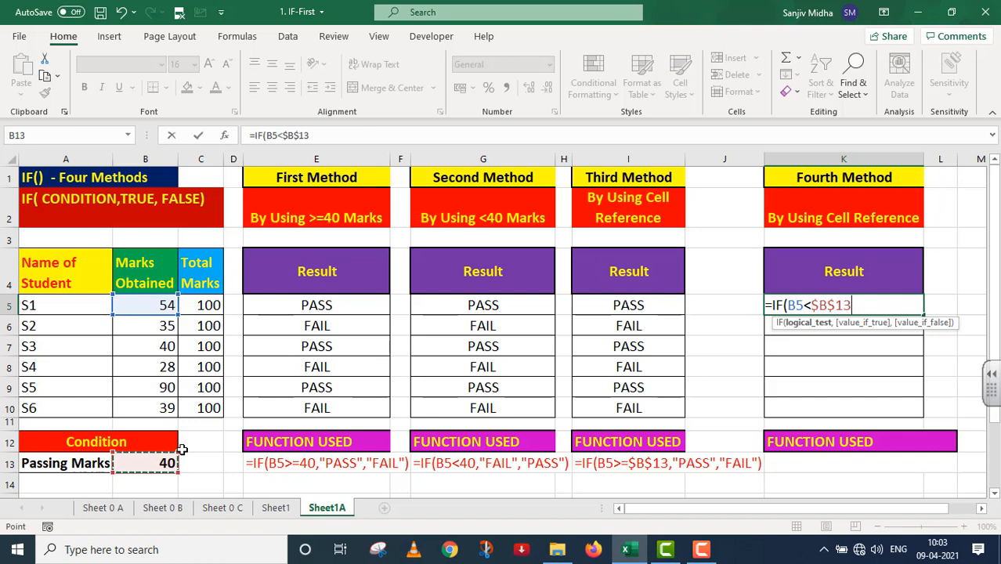
pyautogui.write(',')
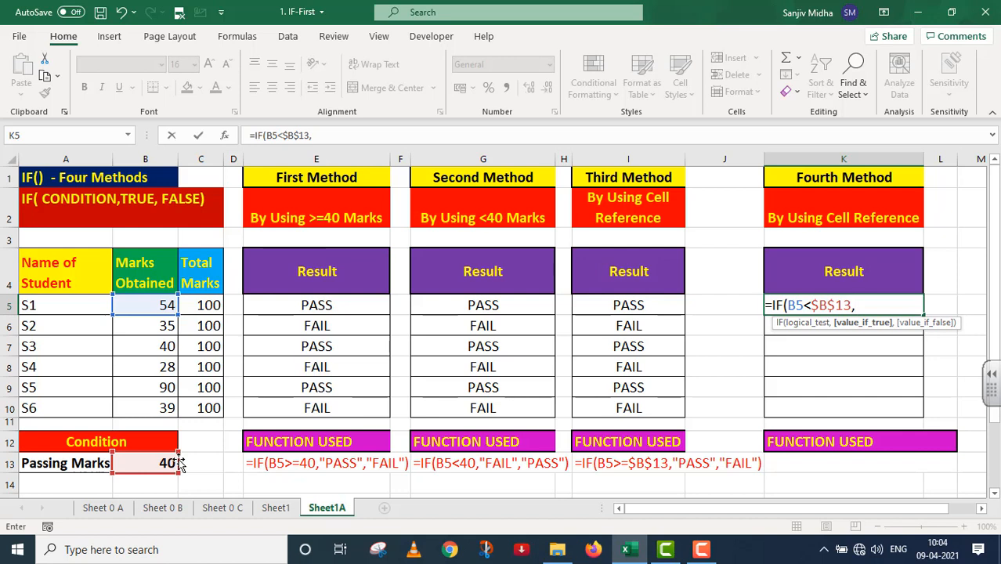
pyautogui.write('"FAIL","P')
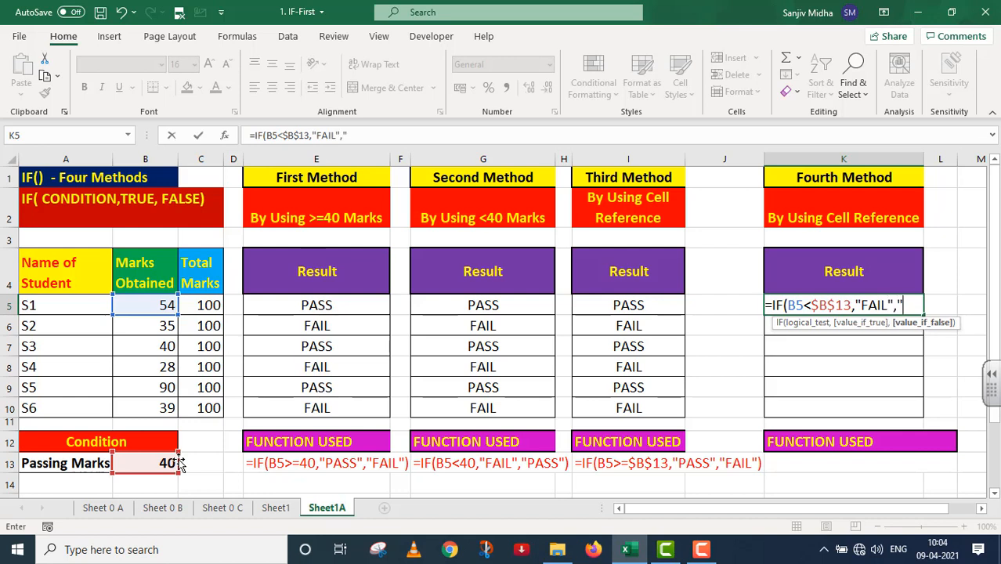
pyautogui.write('ASS"')
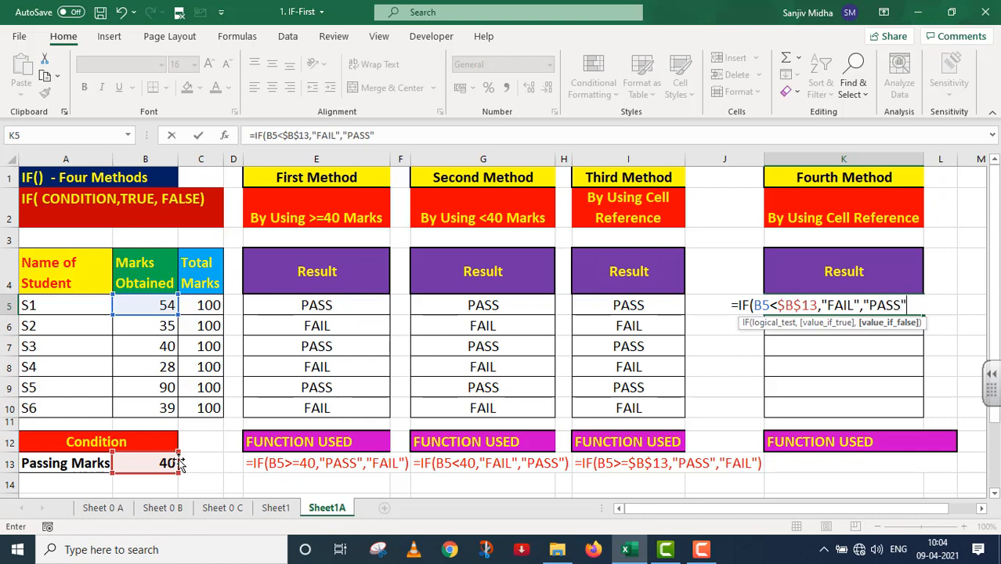
pyautogui.write(')')
pyautogui.press('Return')
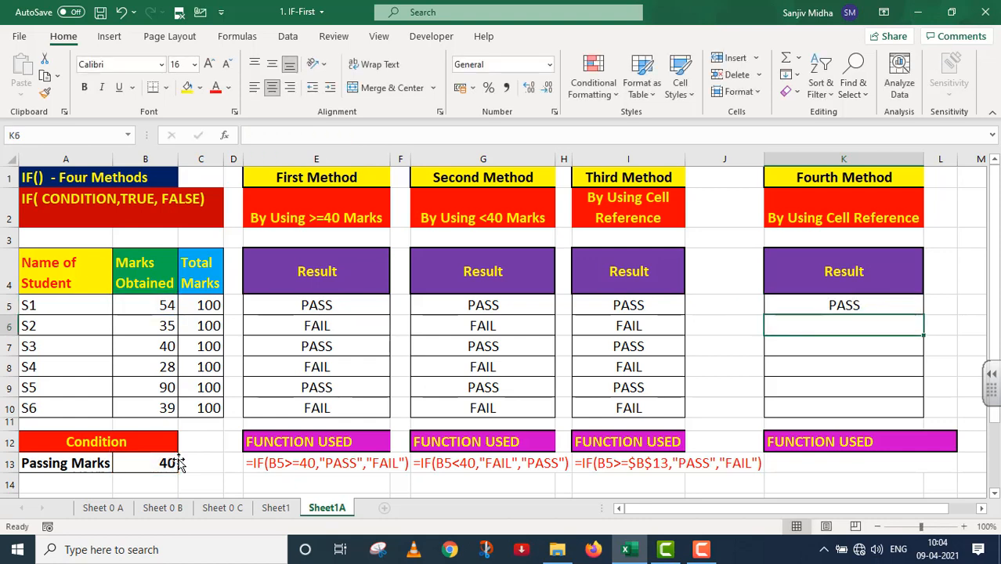
pyautogui.click(832, 307)
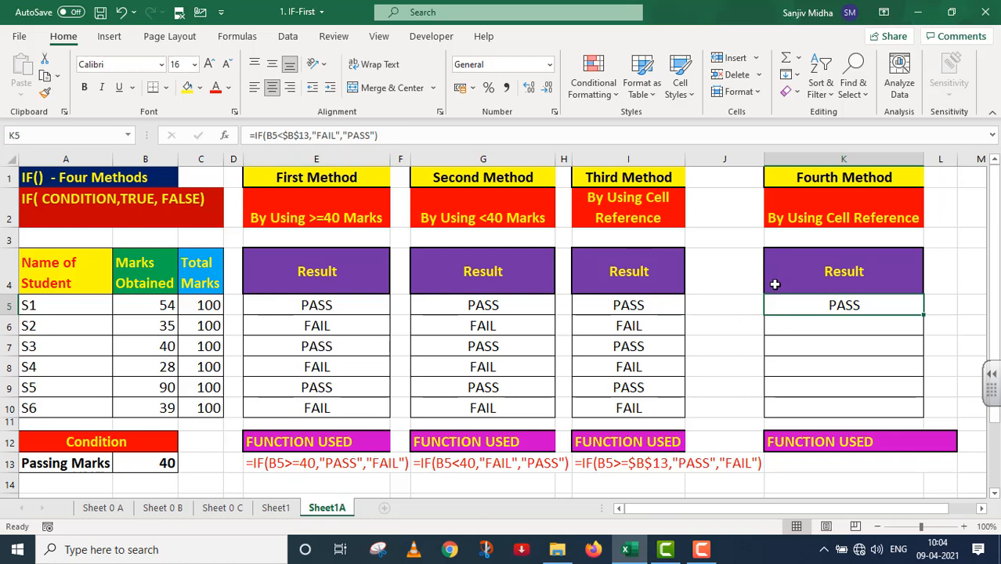
pyautogui.doubleClick(803, 308)
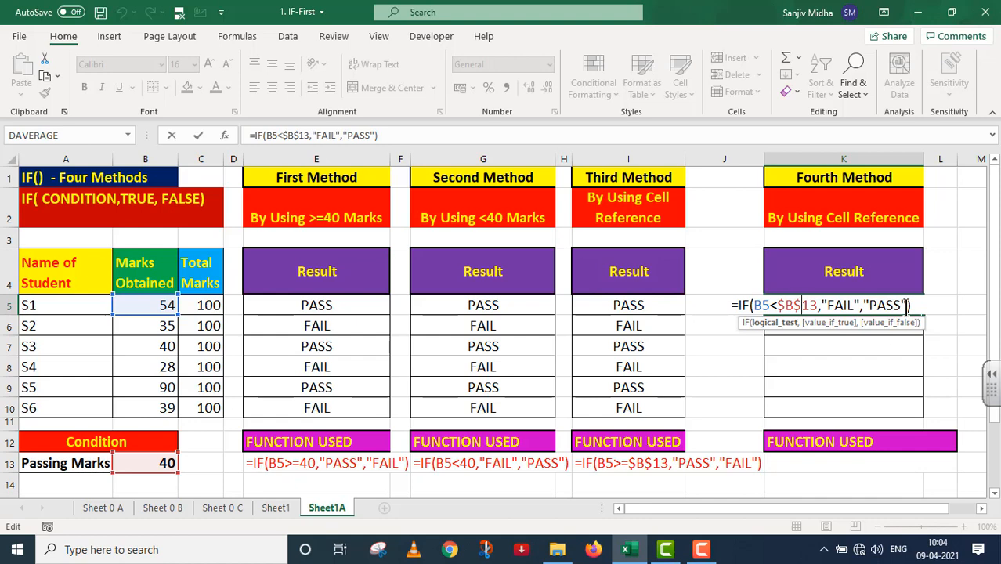
pyautogui.press('Return')
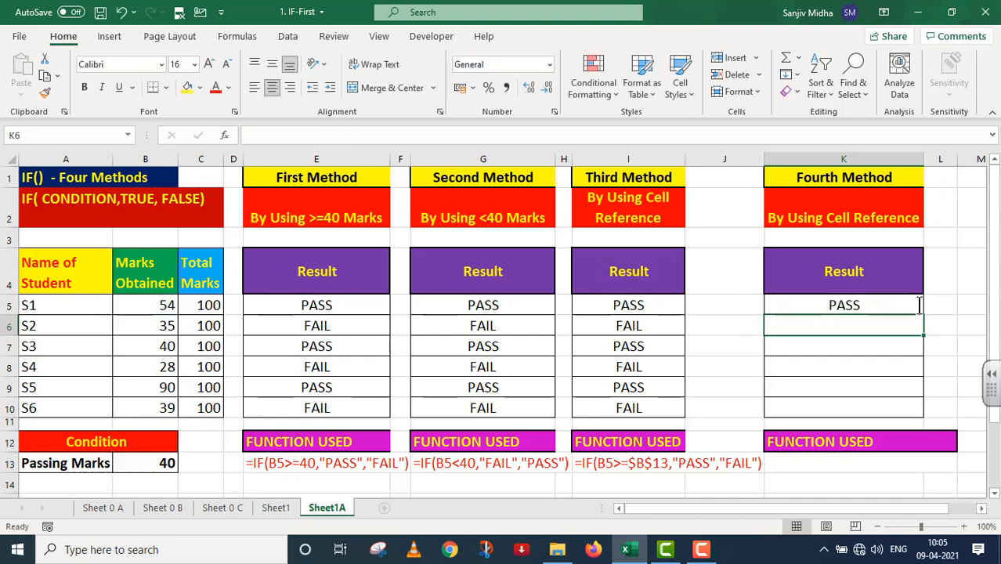
# - Fill the Fourth Method formula from K5 down through K10 for S2 to S6, inspecting the copied formula in K6 along the way
pyautogui.click(879, 305)
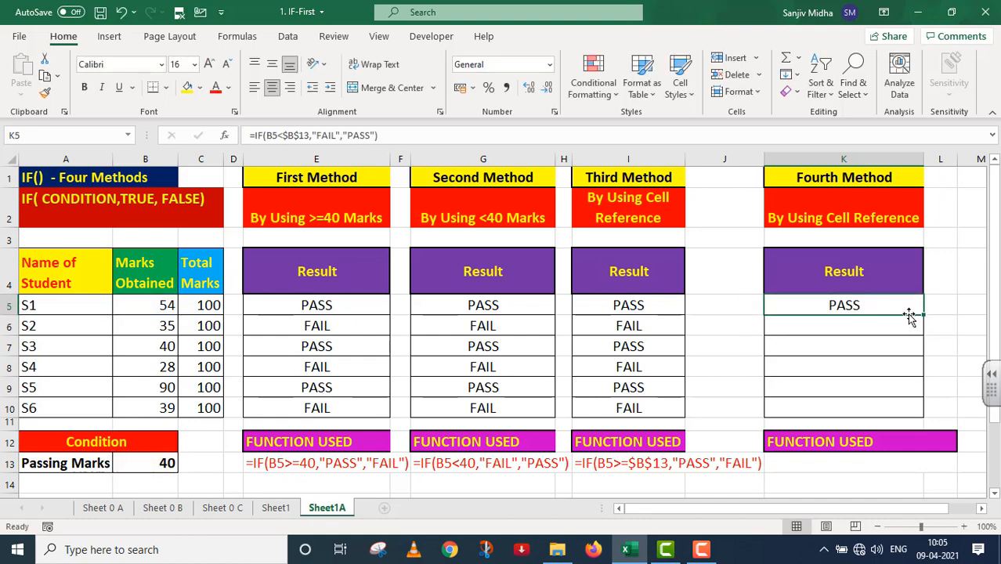
pyautogui.moveTo(923, 312); pyautogui.dragTo(925, 335)
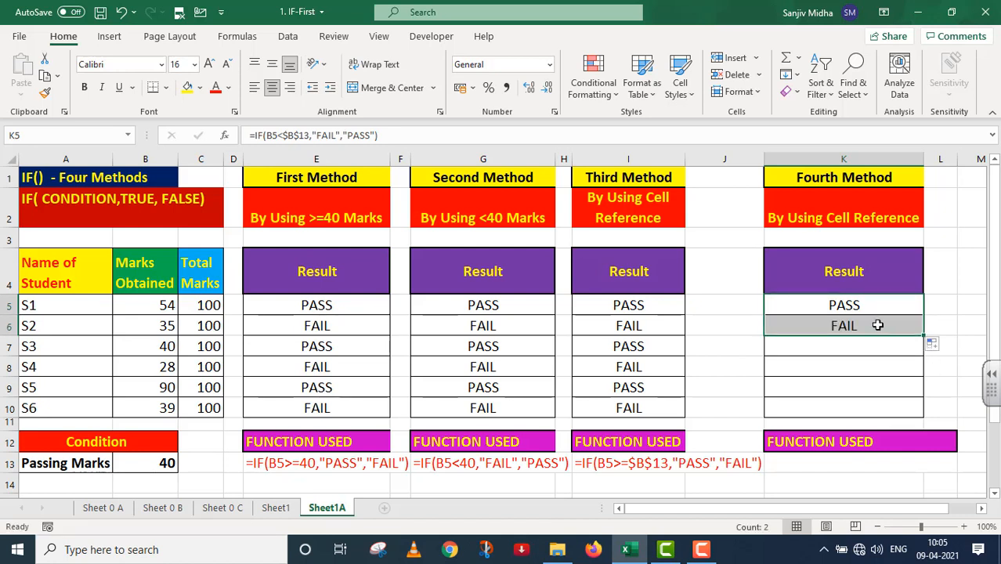
pyautogui.doubleClick(878, 325)
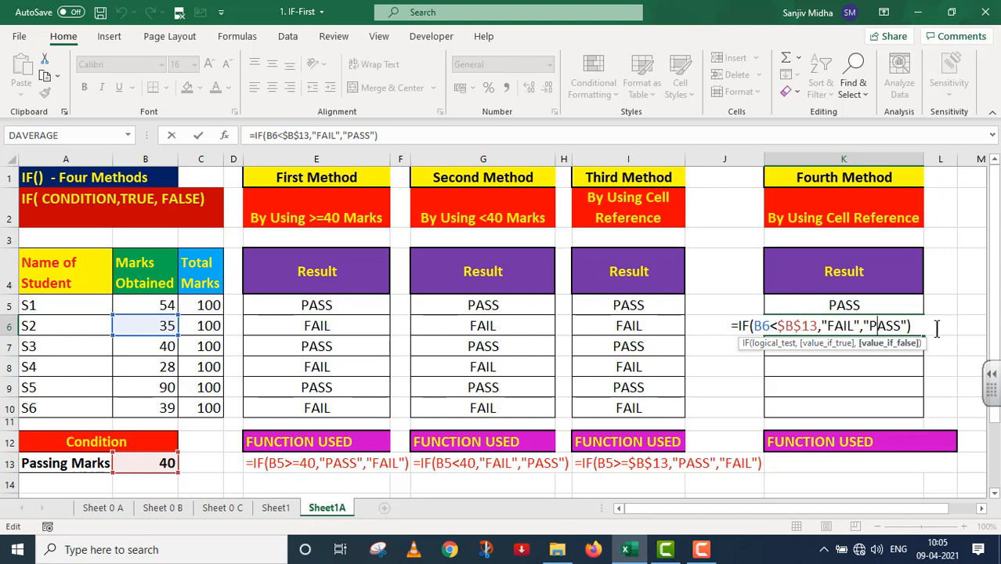
pyautogui.press('Return')
pyautogui.click(909, 328)
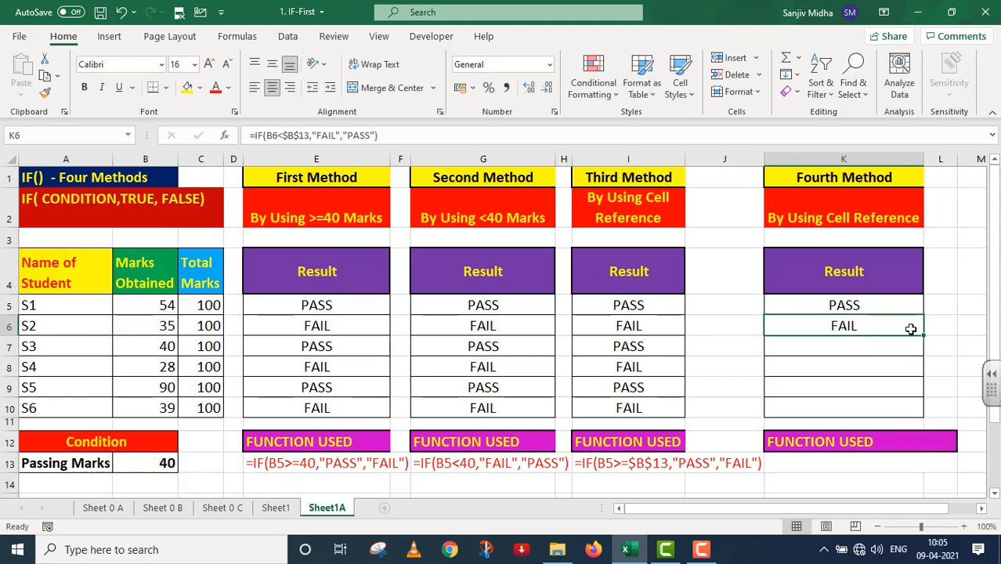
pyautogui.moveTo(923, 335); pyautogui.dragTo(929, 416)
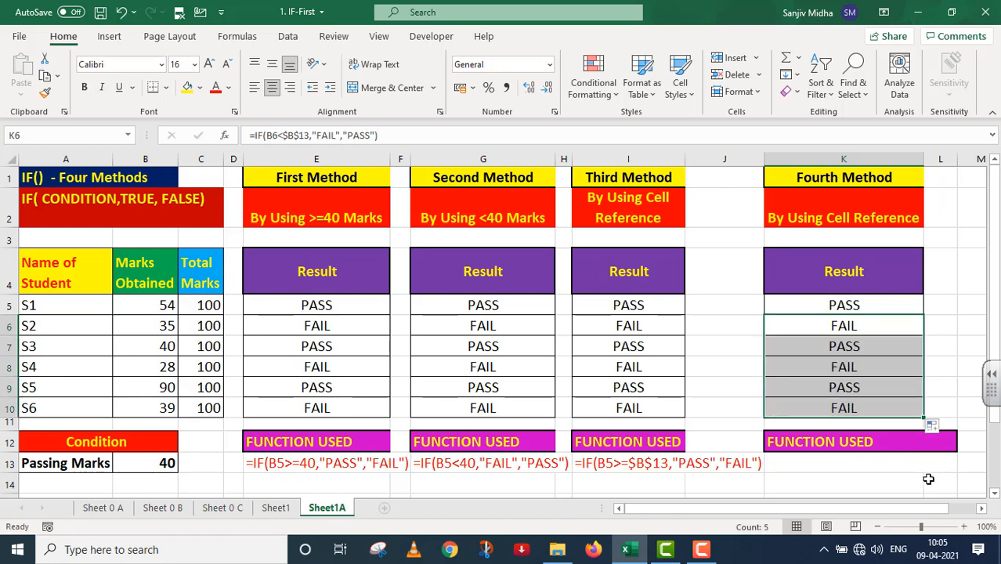
# - Colour the text of K13 red to reveal the Fourth Method's function under FUNCTION USED
pyautogui.click(806, 463)
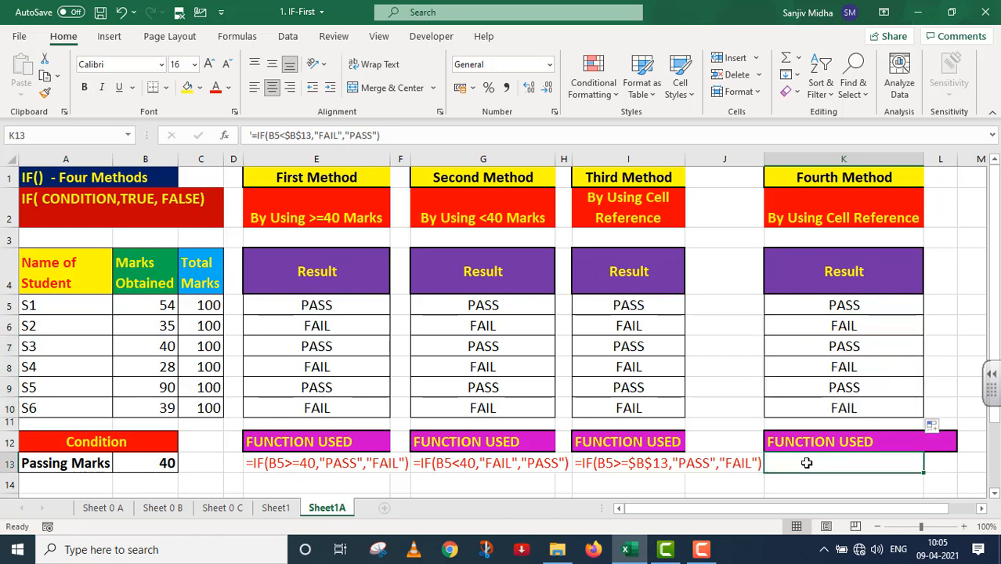
pyautogui.click(216, 87)
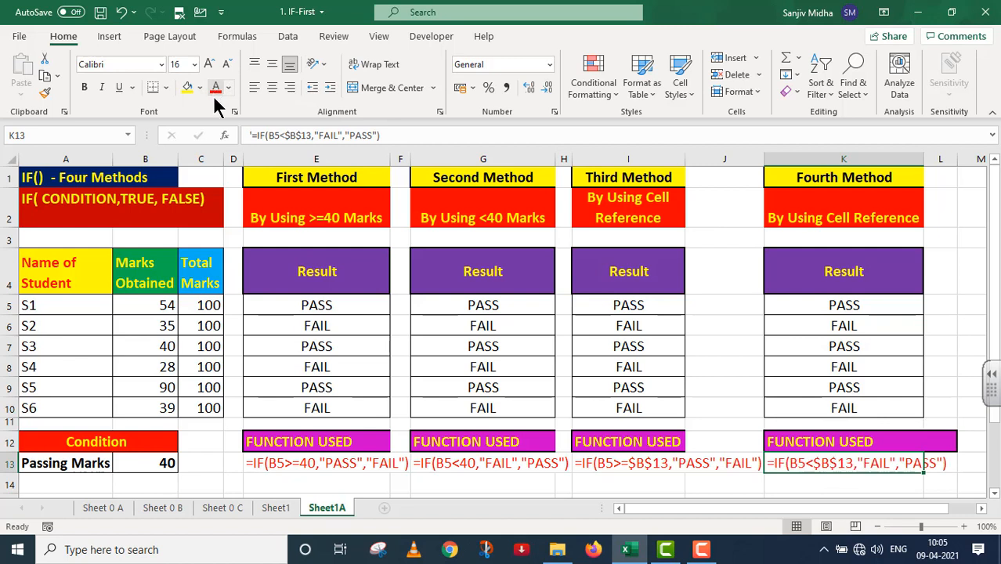
pyautogui.click(806, 495)
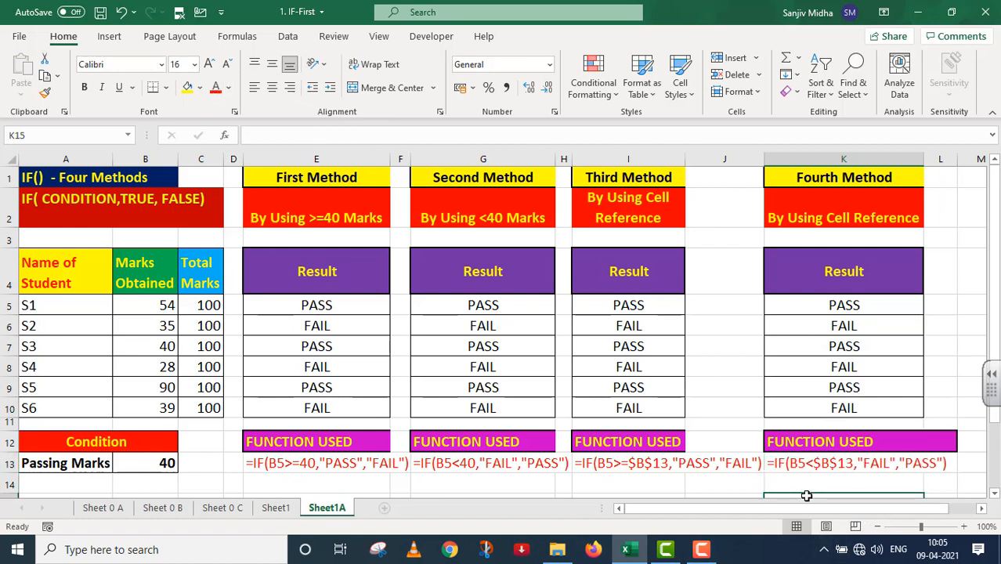